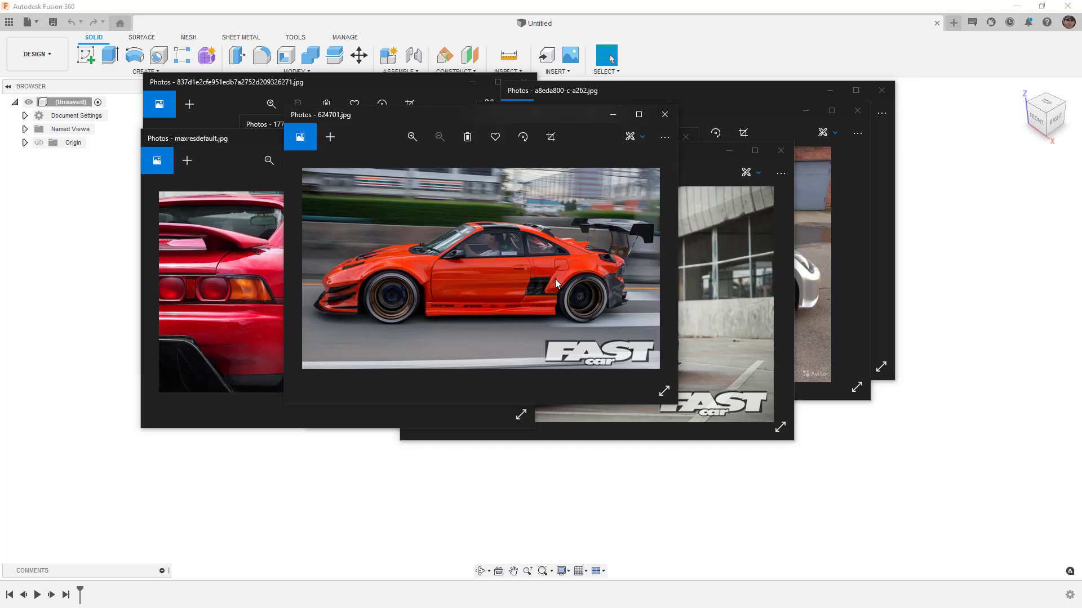
click(319, 473)
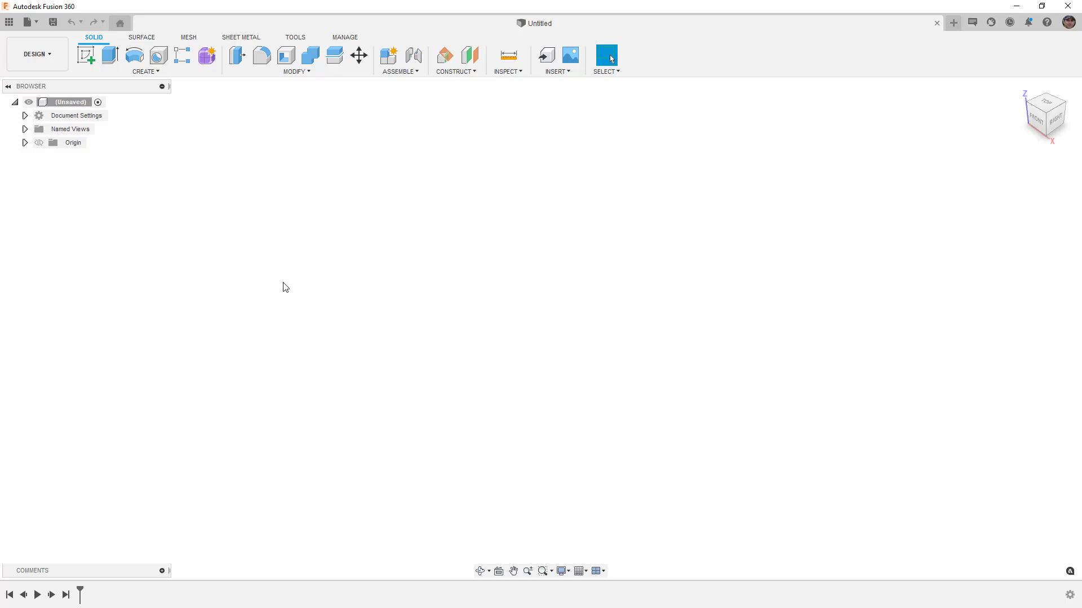
click(189, 38)
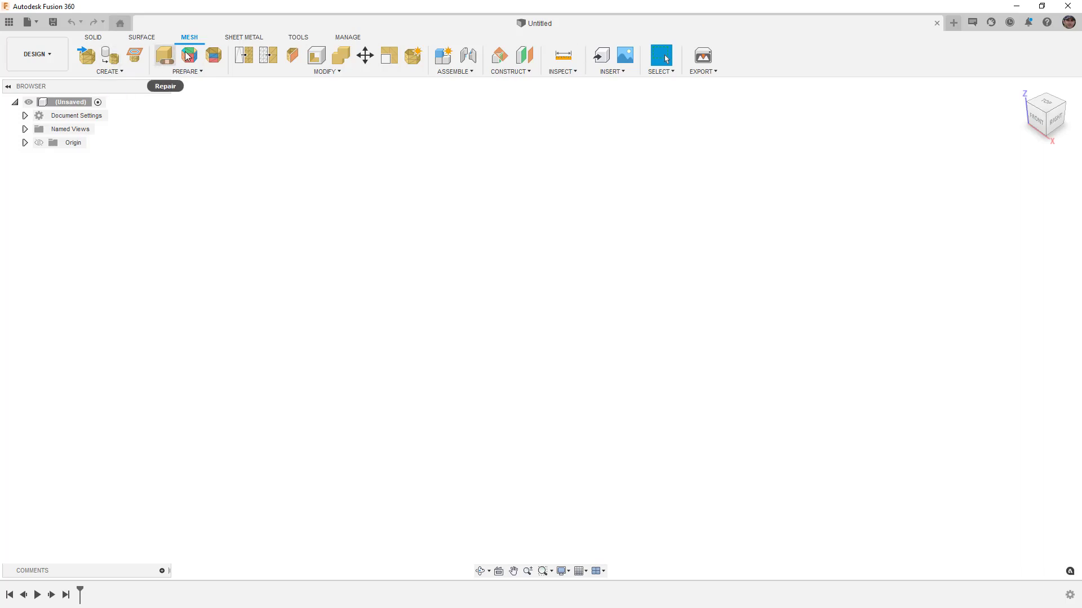
click(93, 38)
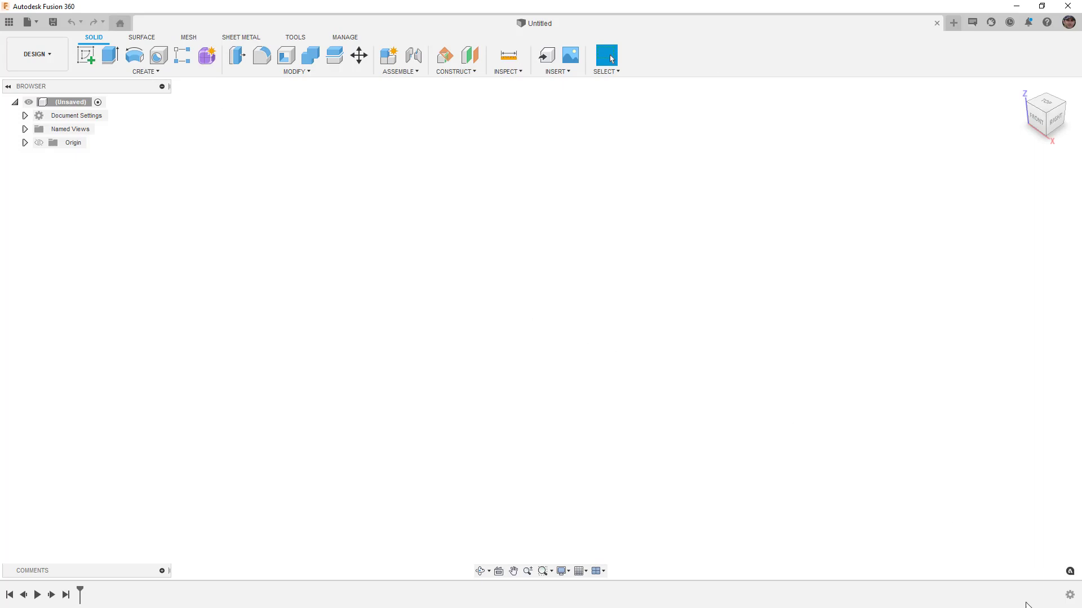
Turn off design history capture for the untitled design and accept removing its timeline
click(1069, 595)
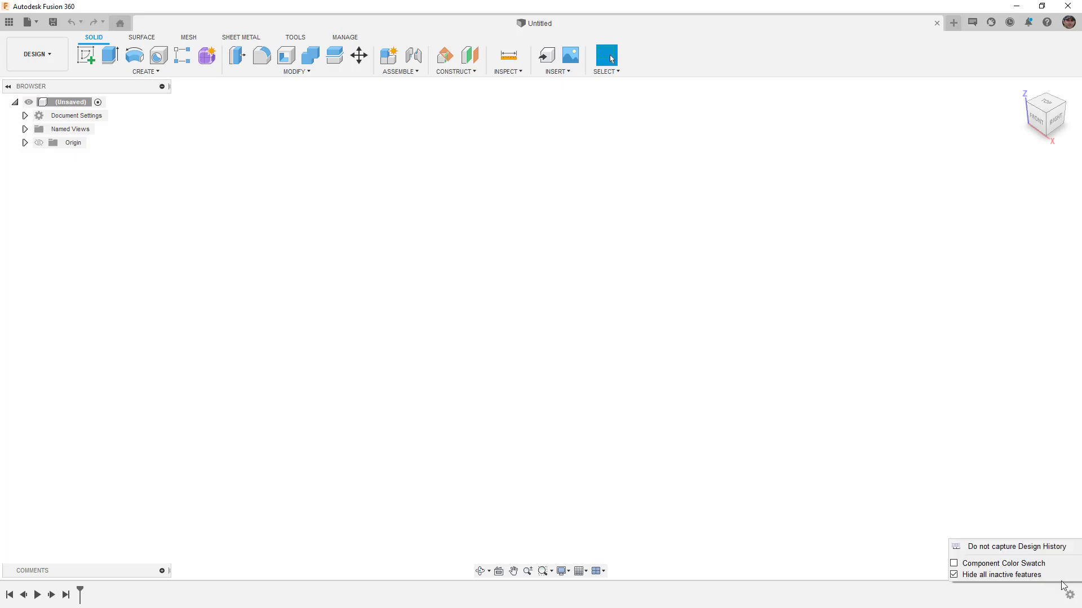
click(1030, 551)
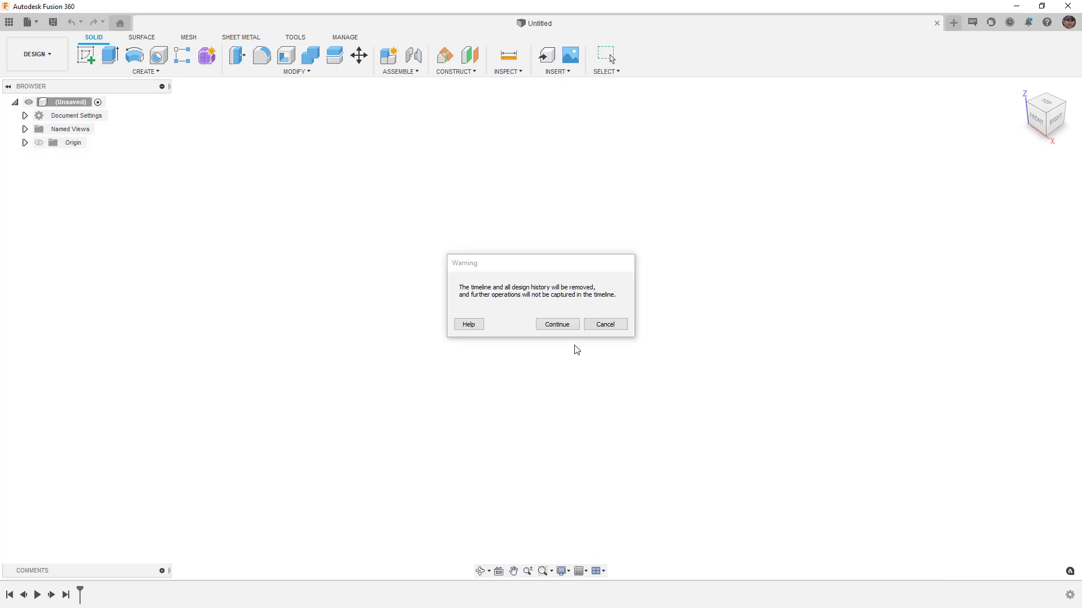
click(566, 325)
Compare the Mesh and Form toolsets offered while design history is not captured
click(187, 38)
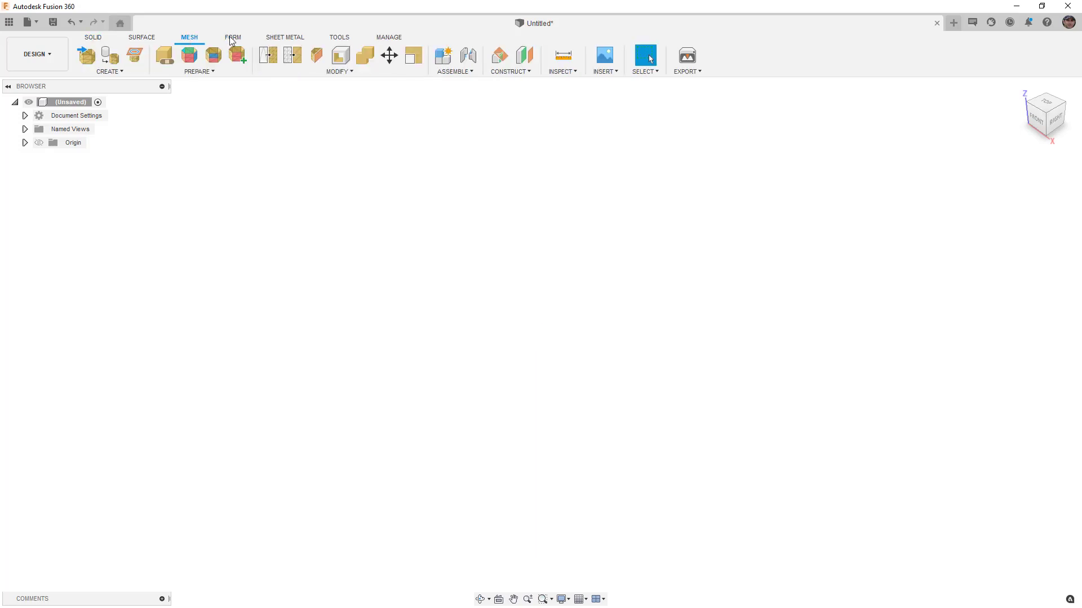
click(231, 39)
click(197, 39)
click(226, 38)
click(190, 38)
click(230, 37)
click(191, 38)
Turn design history capture back on for the untitled design
right_click(76, 101)
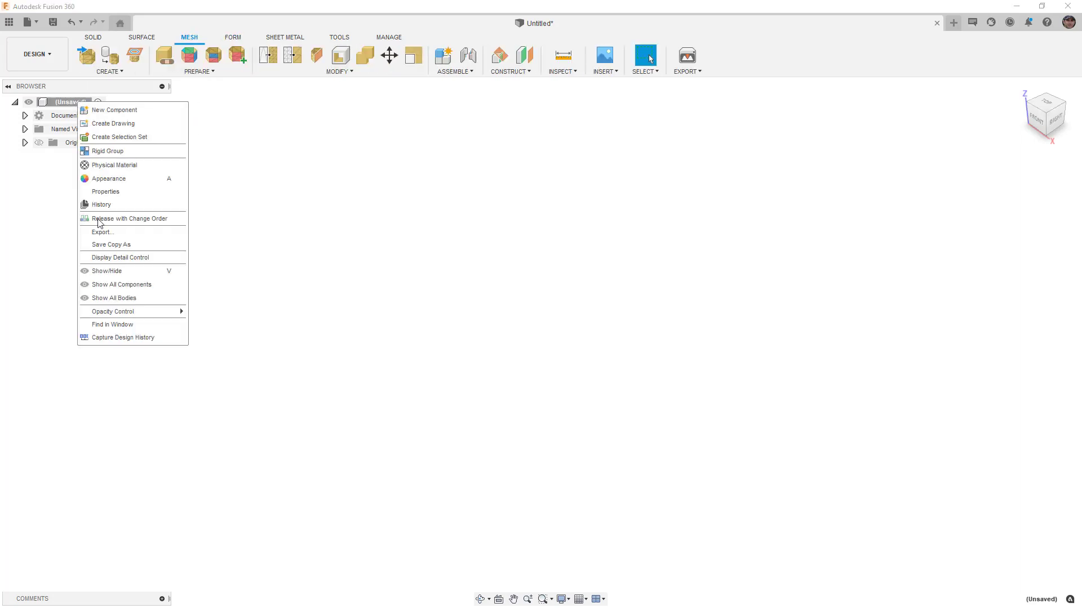
click(116, 337)
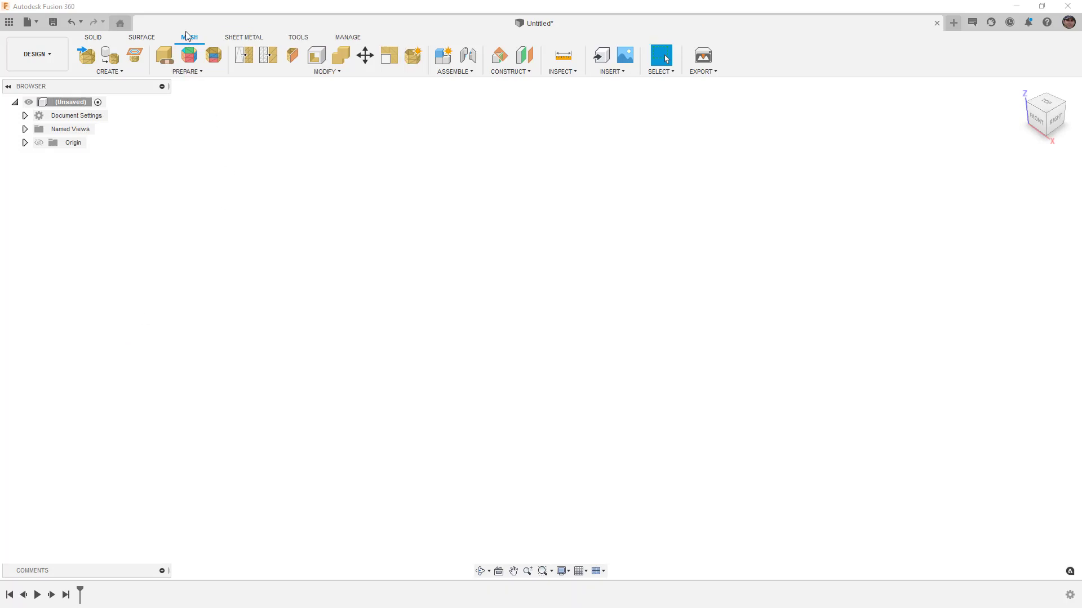
Insert the mesh file "Rear fender mesh (lh w wheel)" from the Reference folder and view it from the right side
click(89, 59)
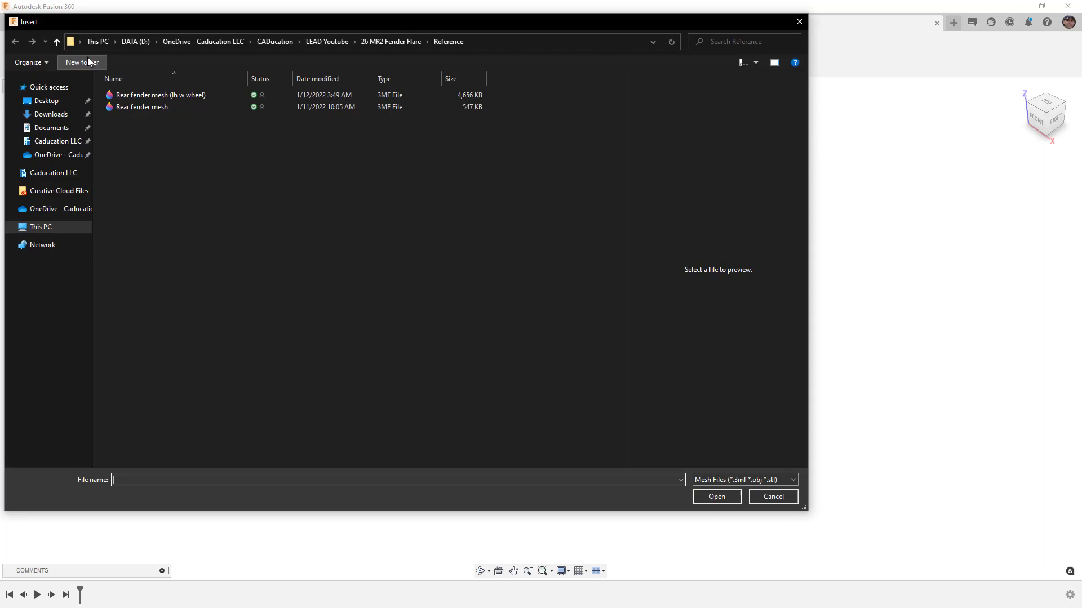
click(169, 95)
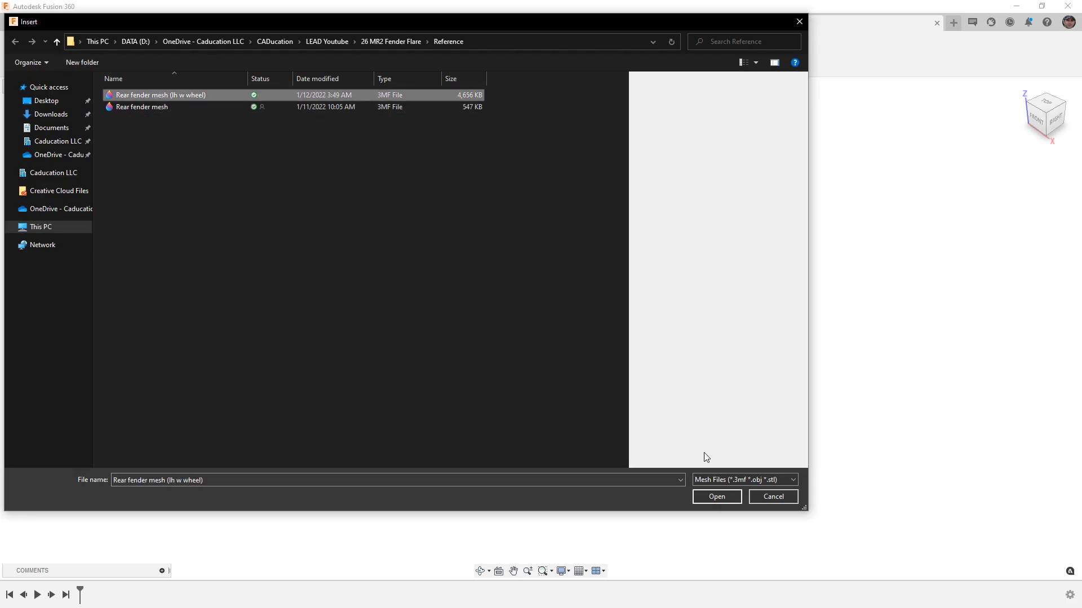
click(716, 497)
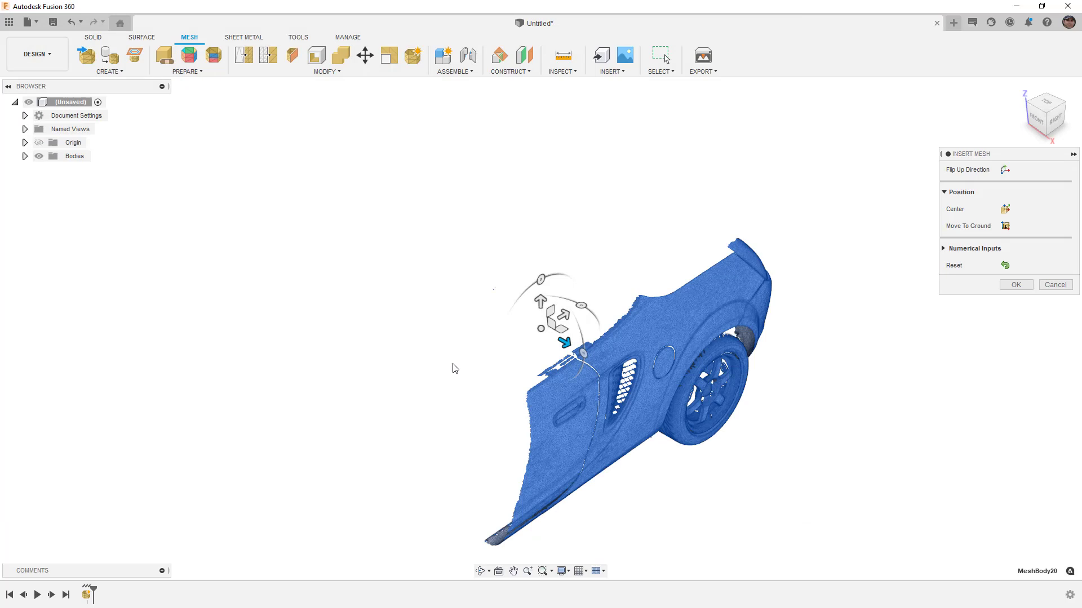
click(1054, 118)
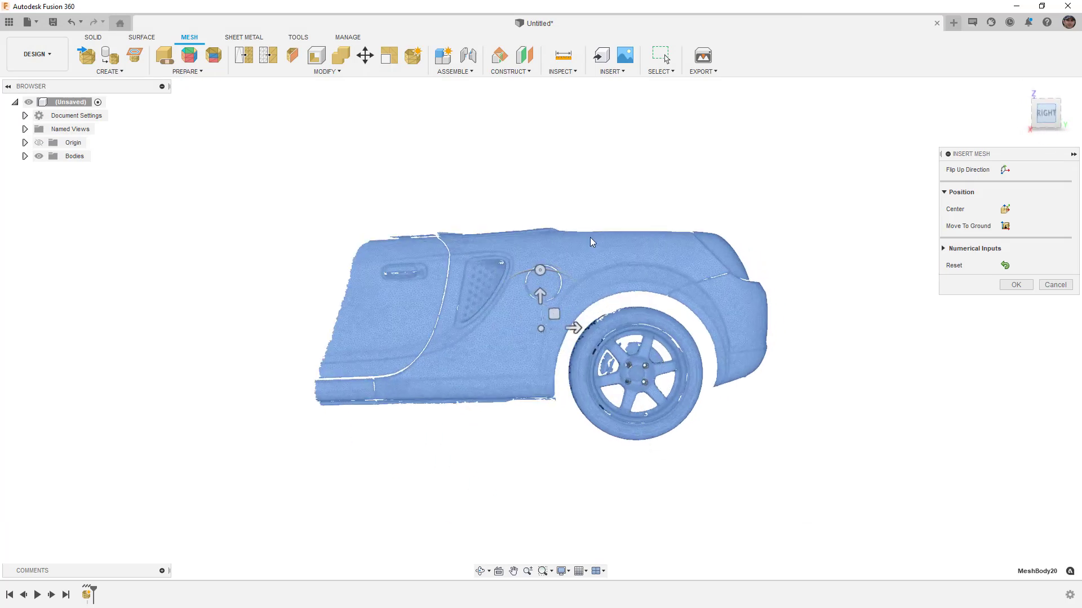
scroll(496, 323, up, 5)
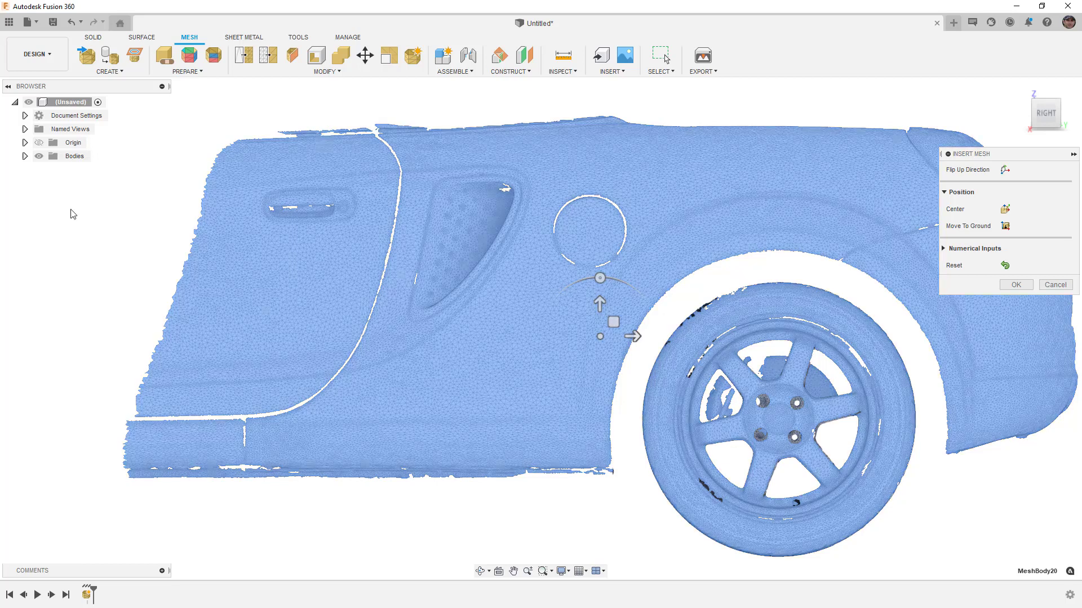
Look at the reference car photos in the Photos app, then minimize them to return to the design
key(alt+Tab)
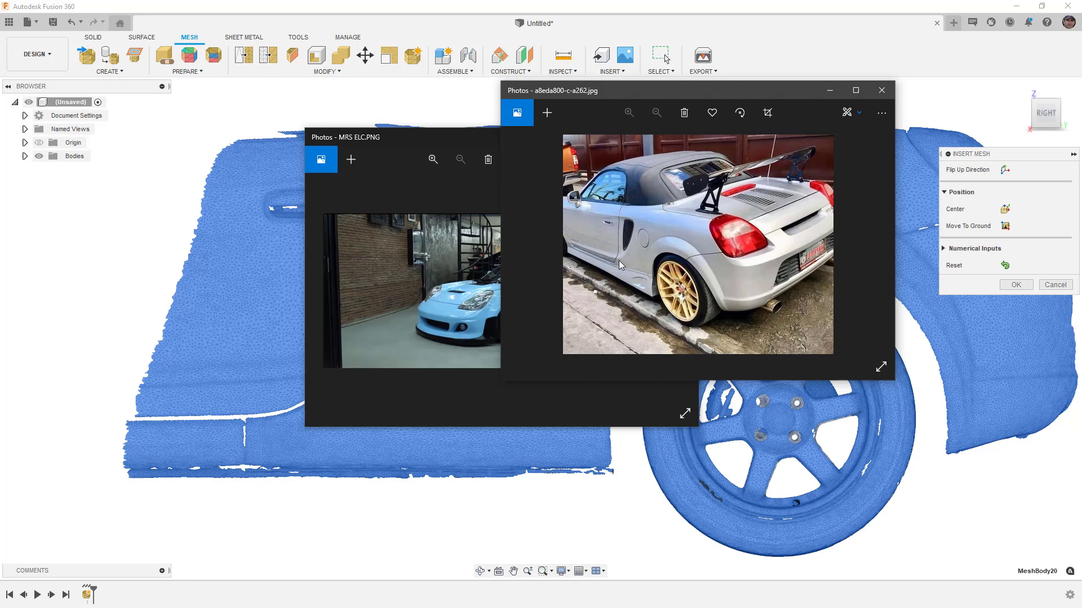
click(830, 90)
click(621, 138)
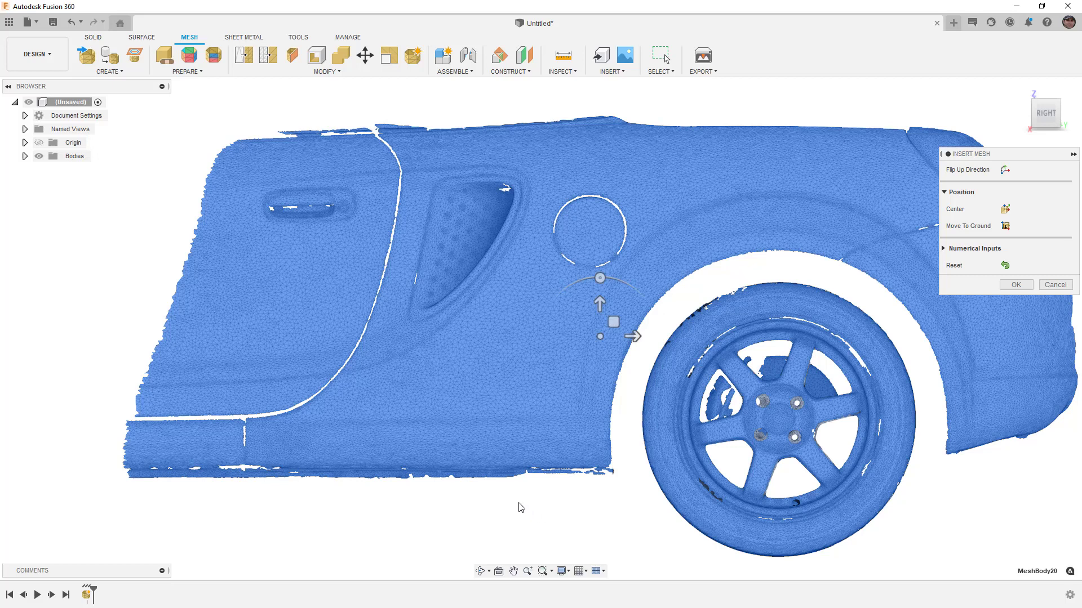
Accept the inserted fender mesh in its default position and orientation
scroll(517, 502, down, 1)
middle_drag(515, 487, 462, 446)
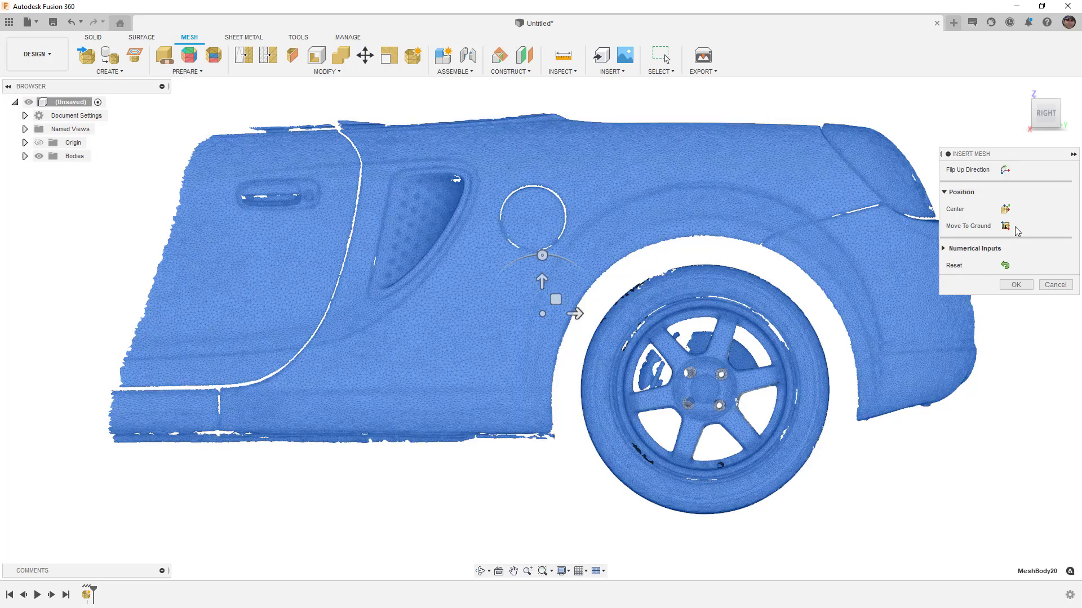
click(1025, 287)
Examine the inserted fender mesh body, its warning marker, and its alignment in the right and back views
scroll(591, 360, down, 2)
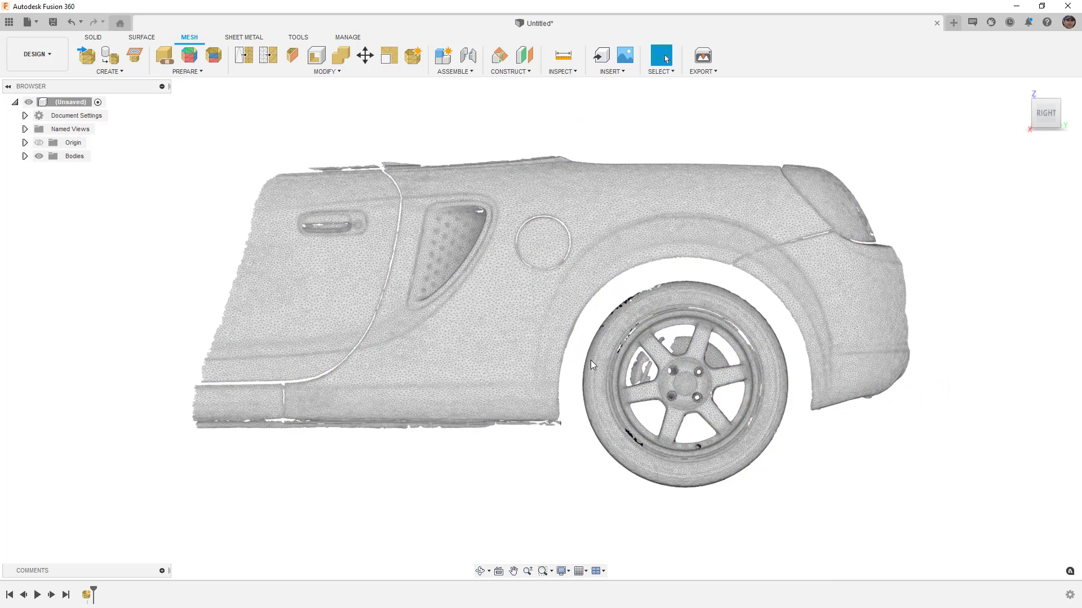
scroll(600, 361, down, 1)
click(25, 156)
click(93, 169)
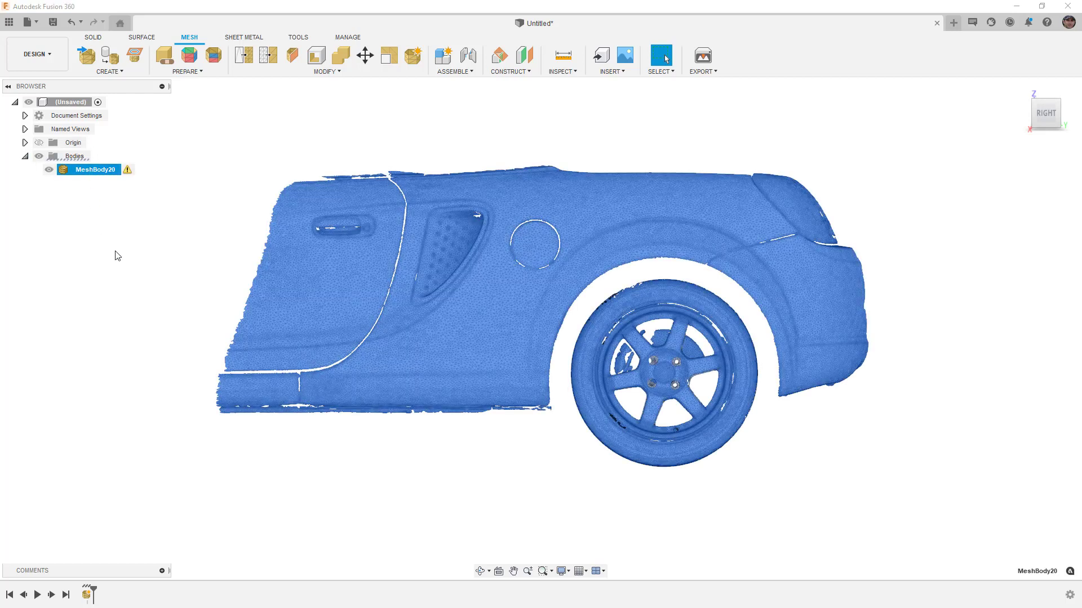
mouse_move(128, 171)
shift+middle_drag(239, 235, 280, 250)
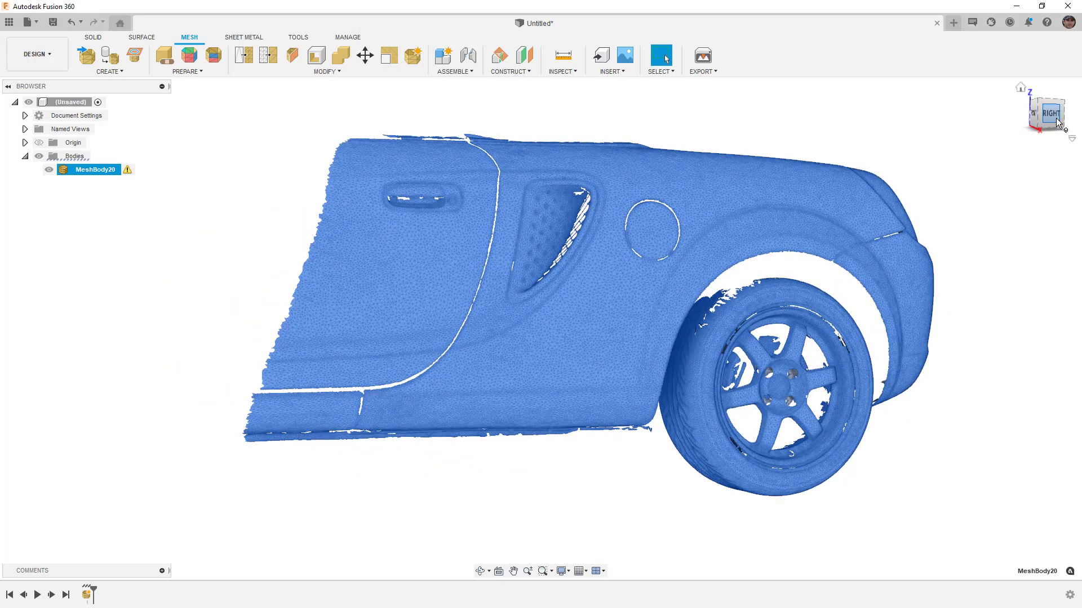
click(1047, 114)
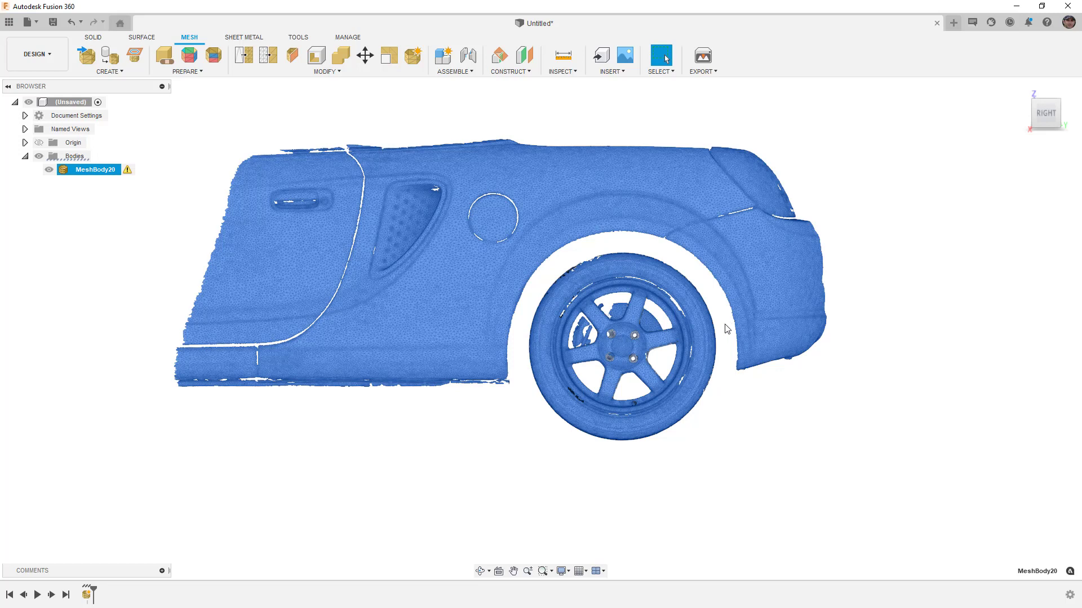
click(1068, 115)
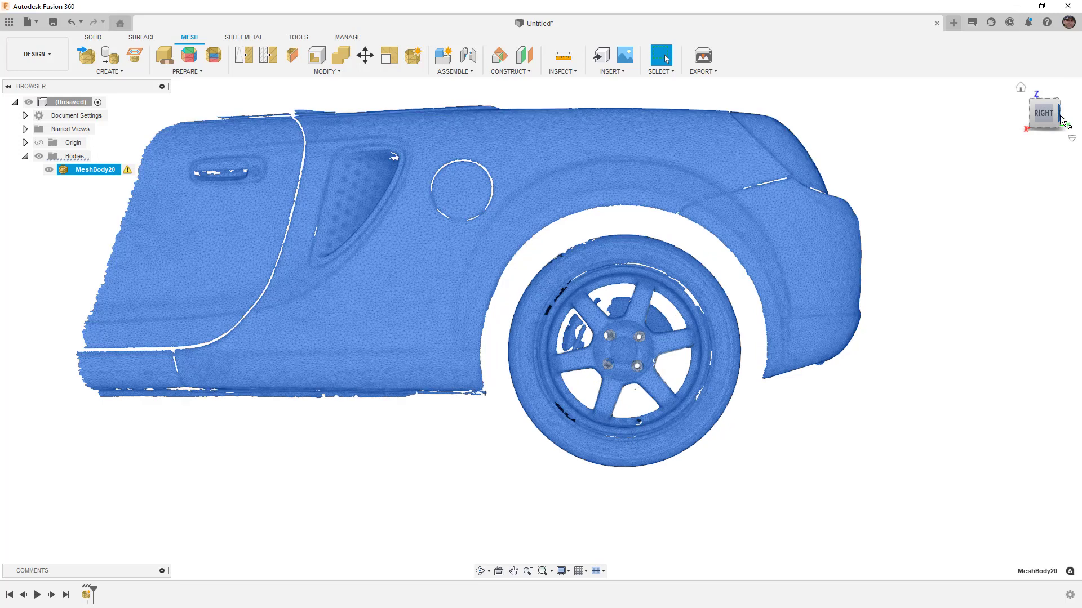
scroll(311, 254, up, 3)
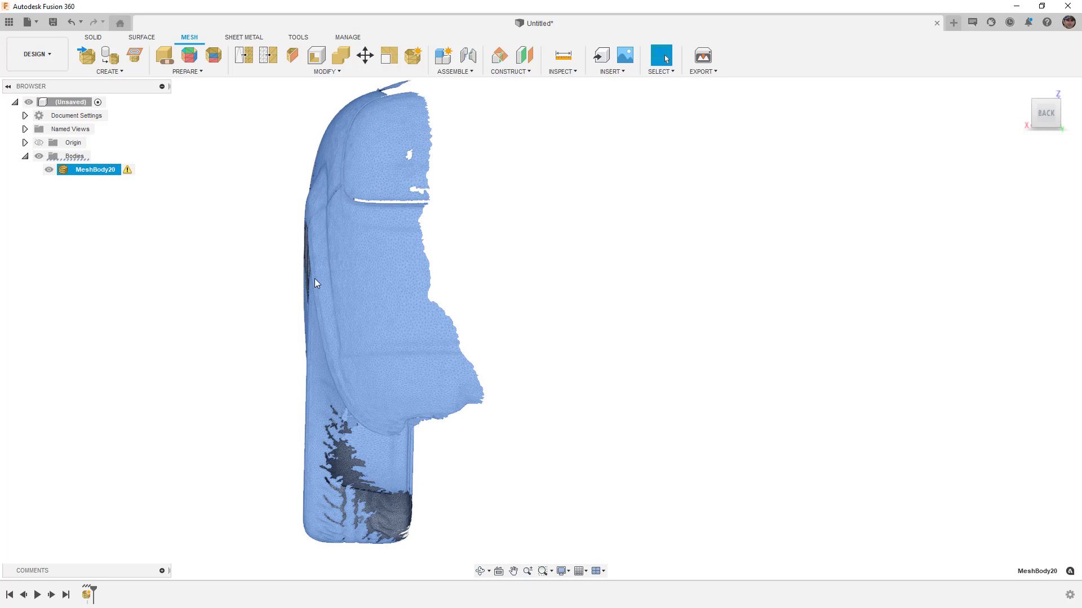
click(1023, 113)
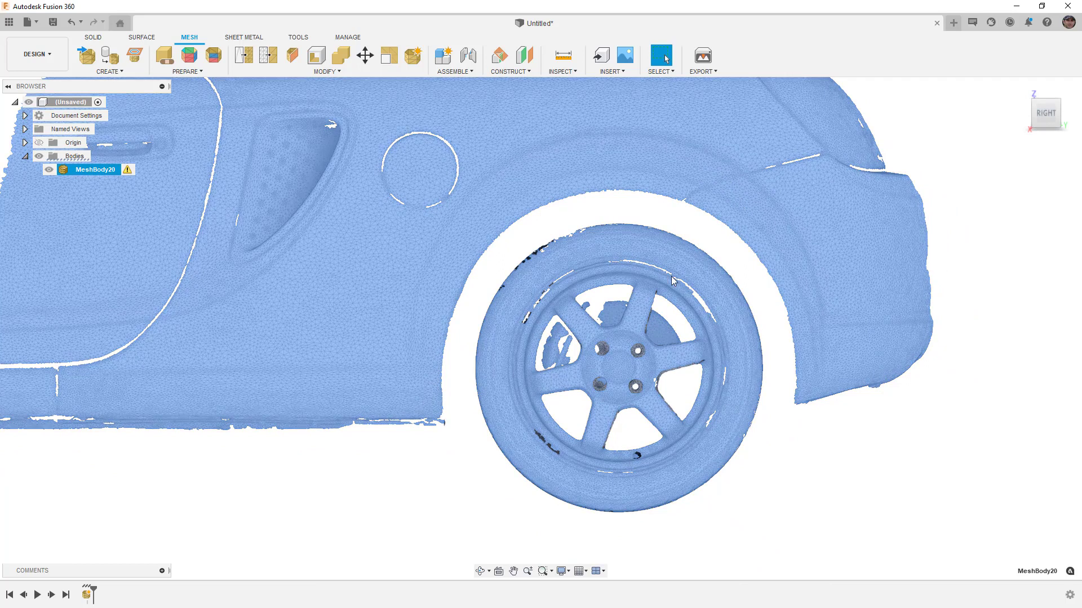
click(625, 294)
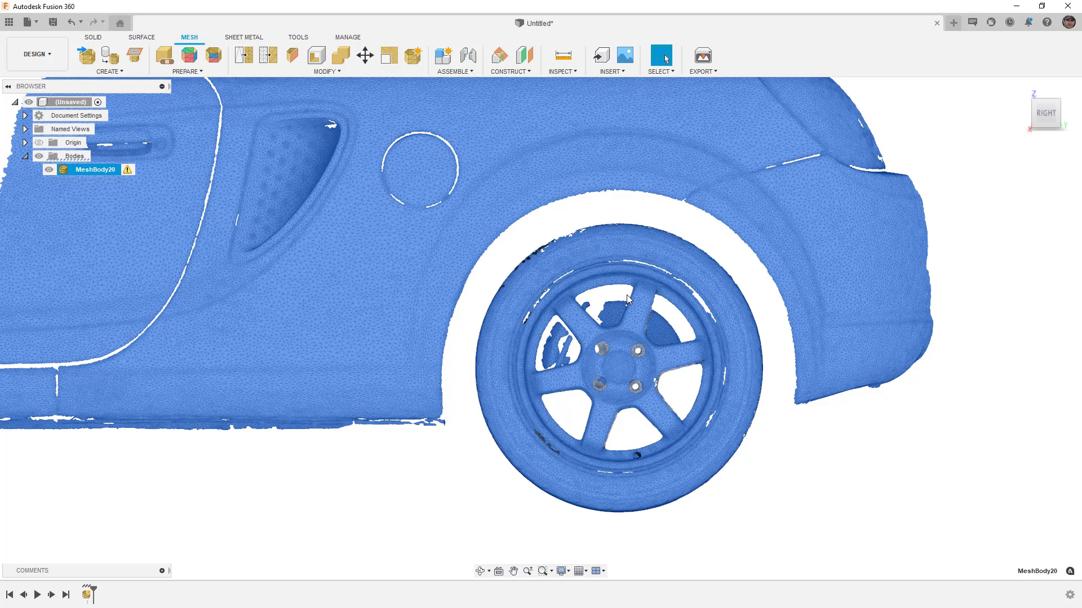
scroll(624, 296, down, 5)
click(708, 420)
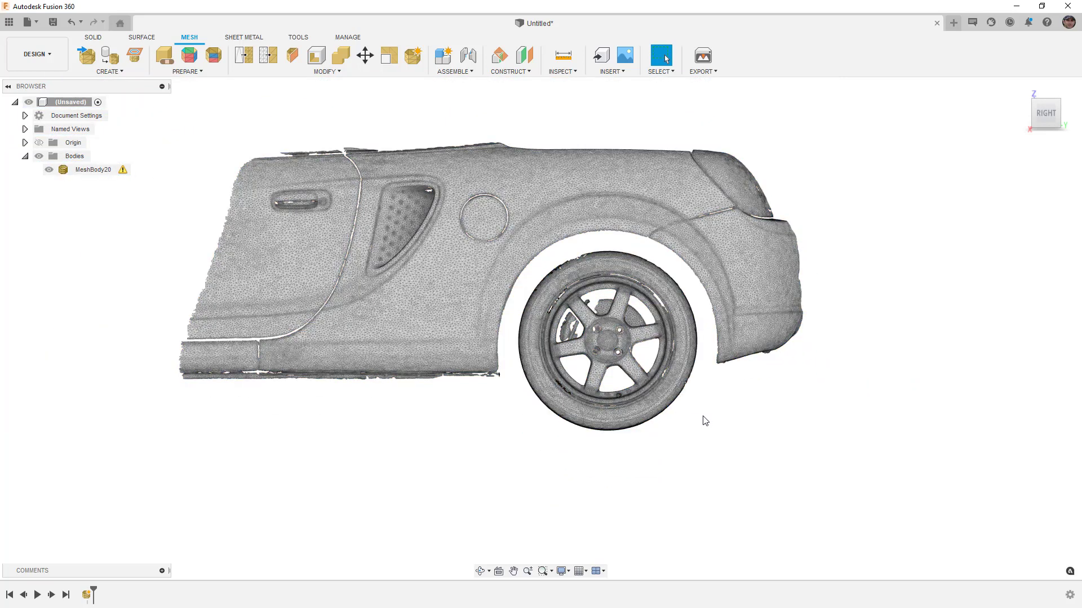
Start a direct mesh edit on the inserted fender and wheel mesh body
click(417, 60)
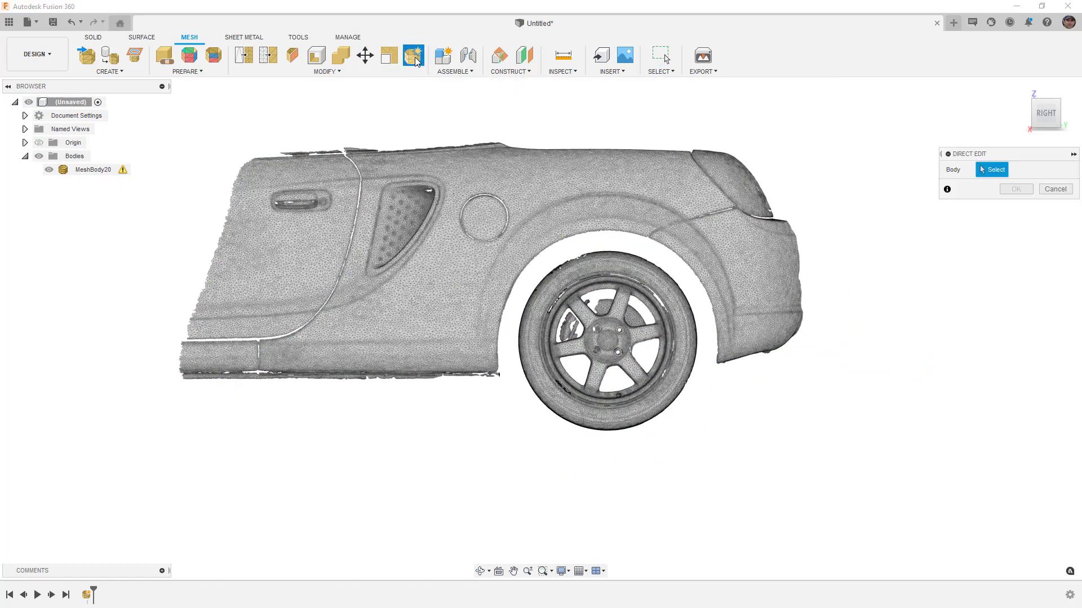
click(472, 192)
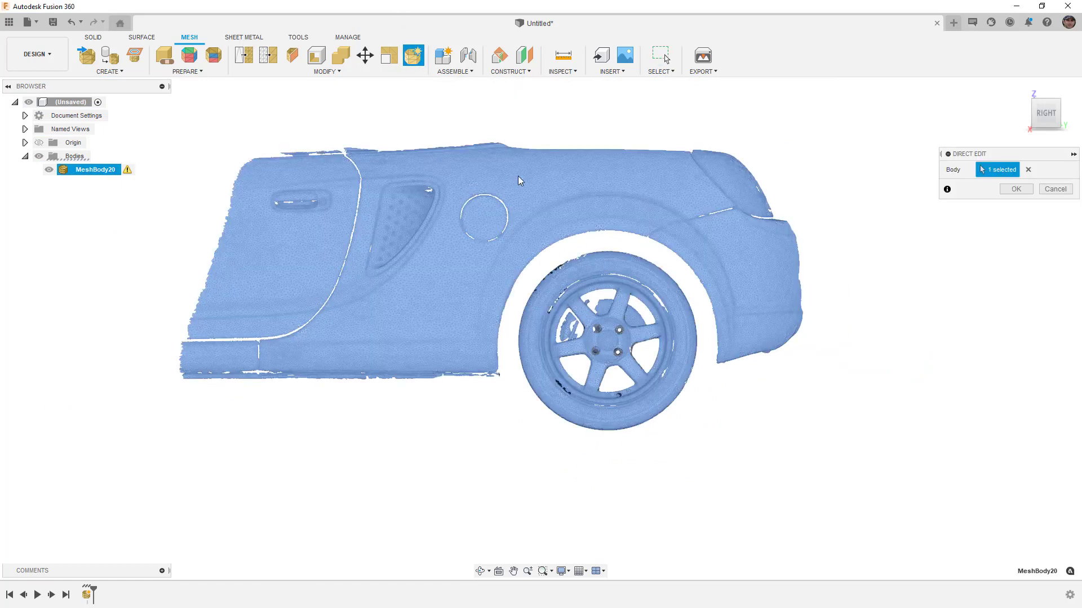
click(1015, 189)
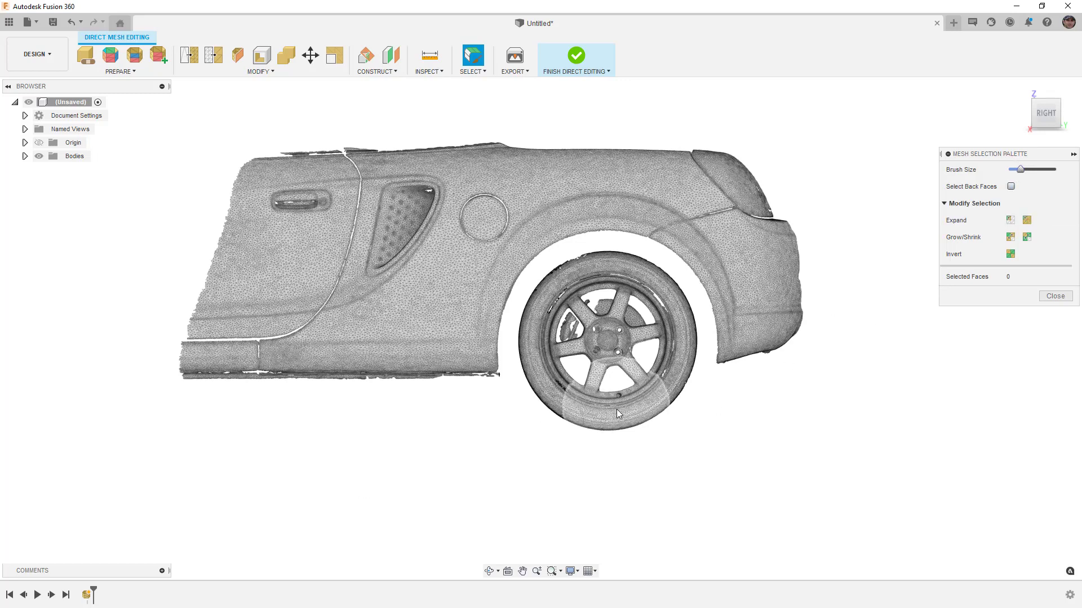
Paint-select the mesh faces of the wheel's outer side, including the small loose brake fragments behind the spokes
mouse_move(609, 406)
mouse_down()
mouse_move(580, 397)
mouse_move(567, 370)
mouse_move(578, 270)
mouse_move(593, 297)
mouse_move(652, 307)
mouse_up()
mouse_move(658, 325)
mouse_down()
mouse_move(658, 364)
mouse_move(627, 354)
mouse_move(620, 323)
mouse_up()
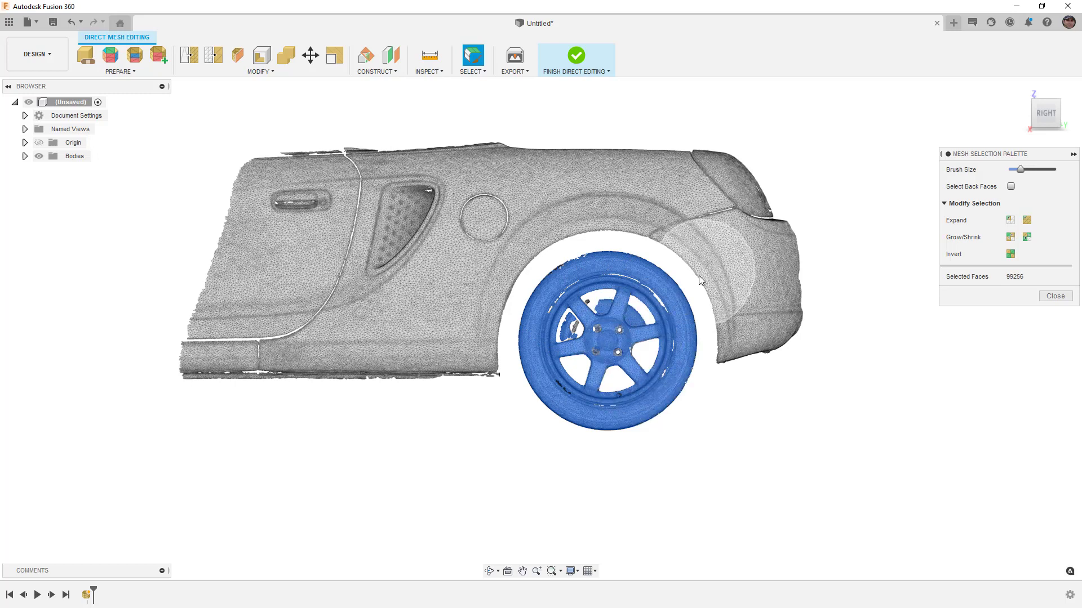
scroll(575, 327, up, 3)
scroll(576, 327, up, 5)
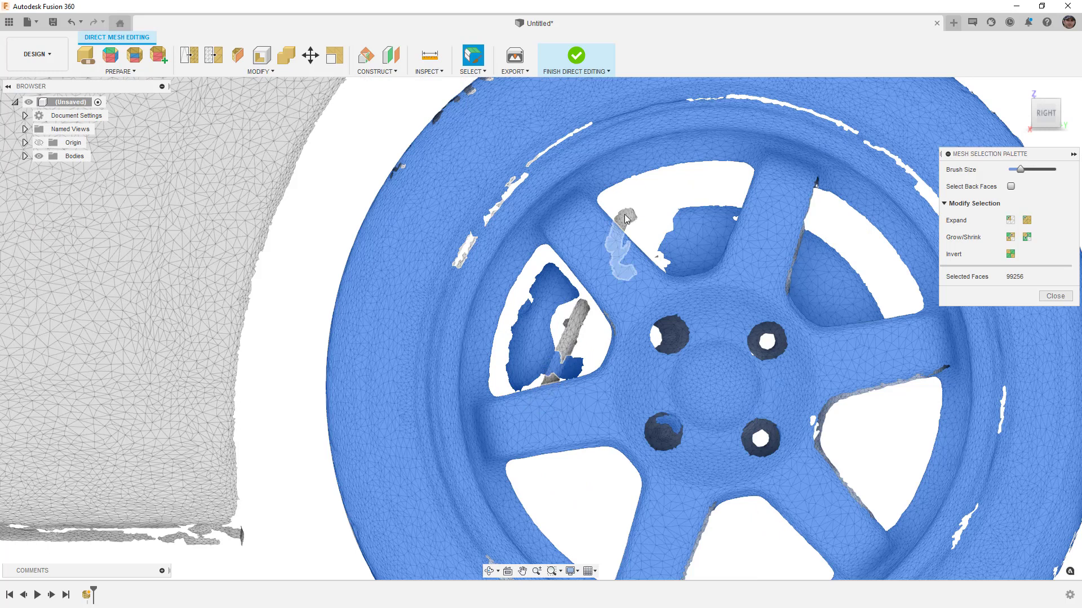
click(626, 219)
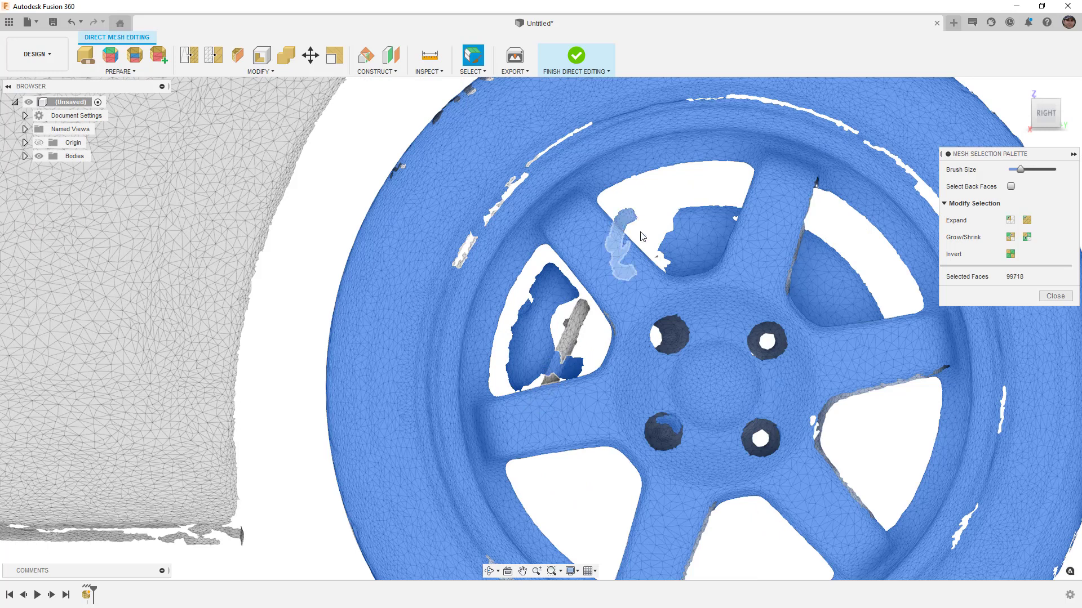
click(573, 324)
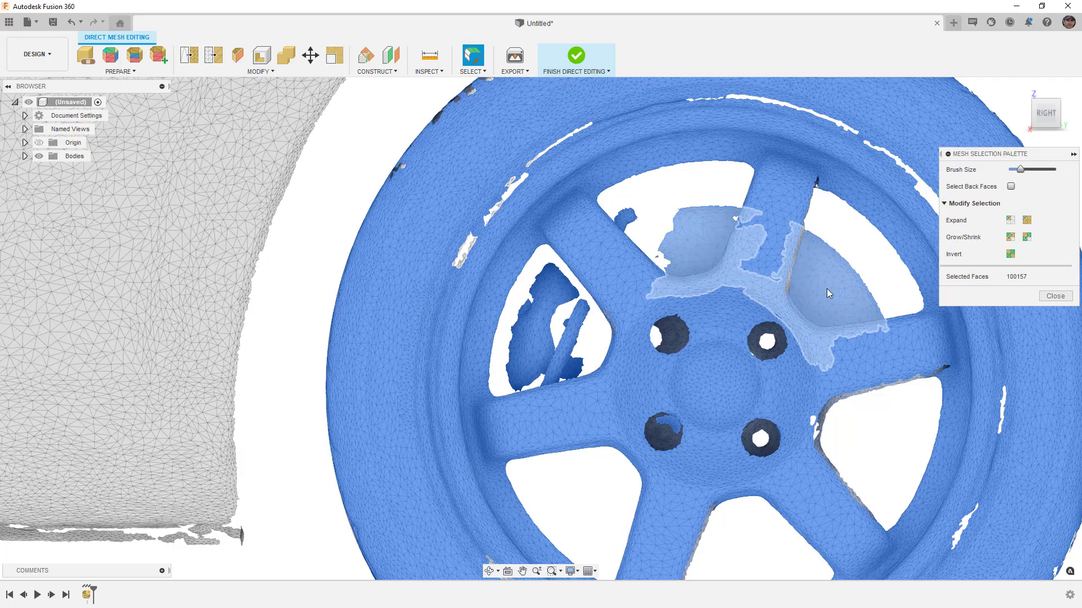
Add the tire's tread and front sidewall faces to the wheel selection by painting over them from the front and underside
scroll(820, 292, up, 4)
shift+middle_drag(820, 292, 853, 299)
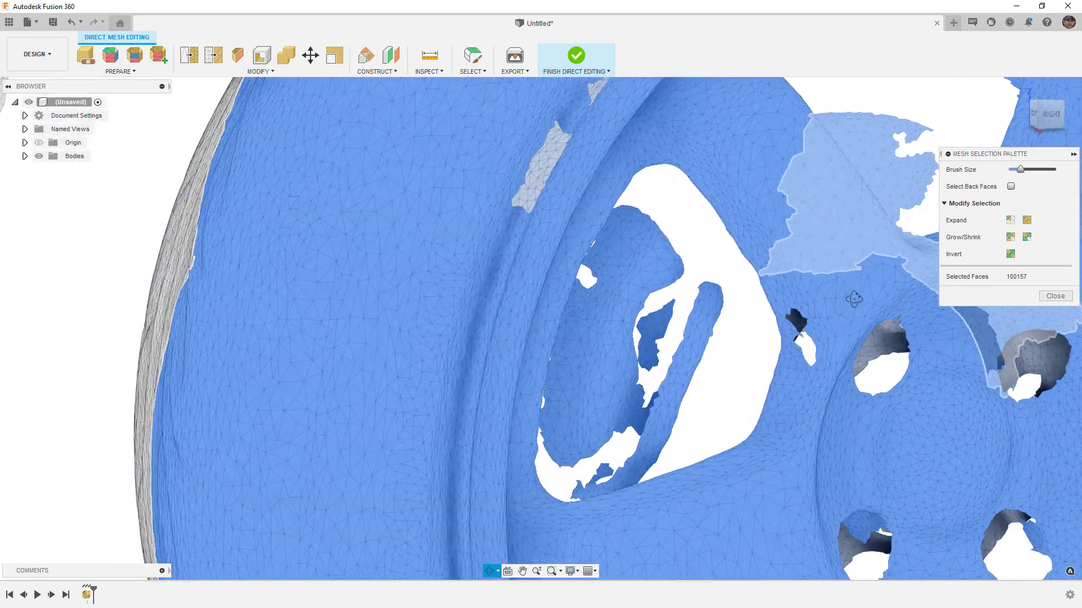
scroll(706, 303, down, 10)
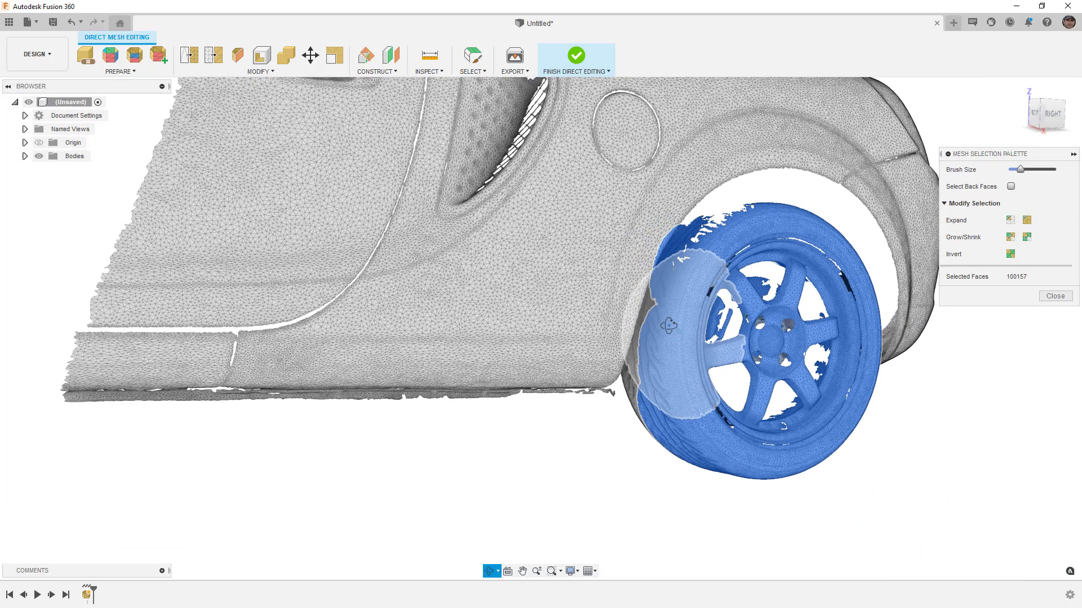
shift+middle_drag(668, 326, 667, 310)
mouse_move(684, 303)
mouse_down()
mouse_move(707, 275)
mouse_move(669, 367)
mouse_move(670, 407)
mouse_move(691, 423)
mouse_move(823, 359)
mouse_up()
mouse_move(824, 359)
shift+middle_down()
mouse_move(685, 369)
mouse_move(697, 381)
mouse_move(801, 366)
mouse_move(823, 378)
mouse_move(777, 332)
mouse_move(785, 263)
shift+middle_up()
drag(687, 437, 755, 443)
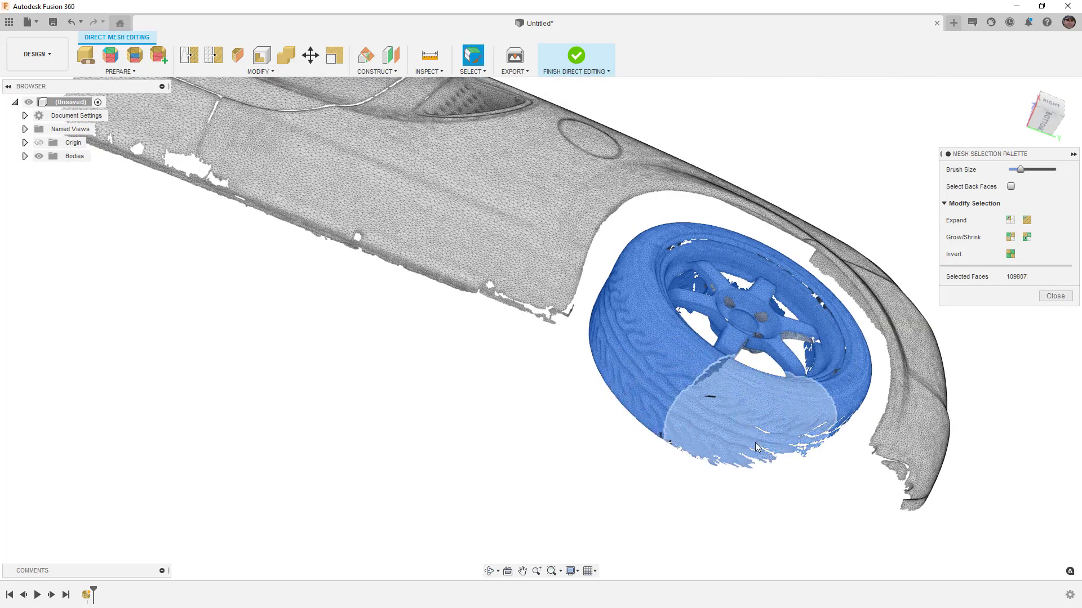
Paint-select the remaining inner faces seen through the gap between the wheel's spokes
scroll(759, 333, up, 5)
shift+middle_drag(761, 342, 664, 330)
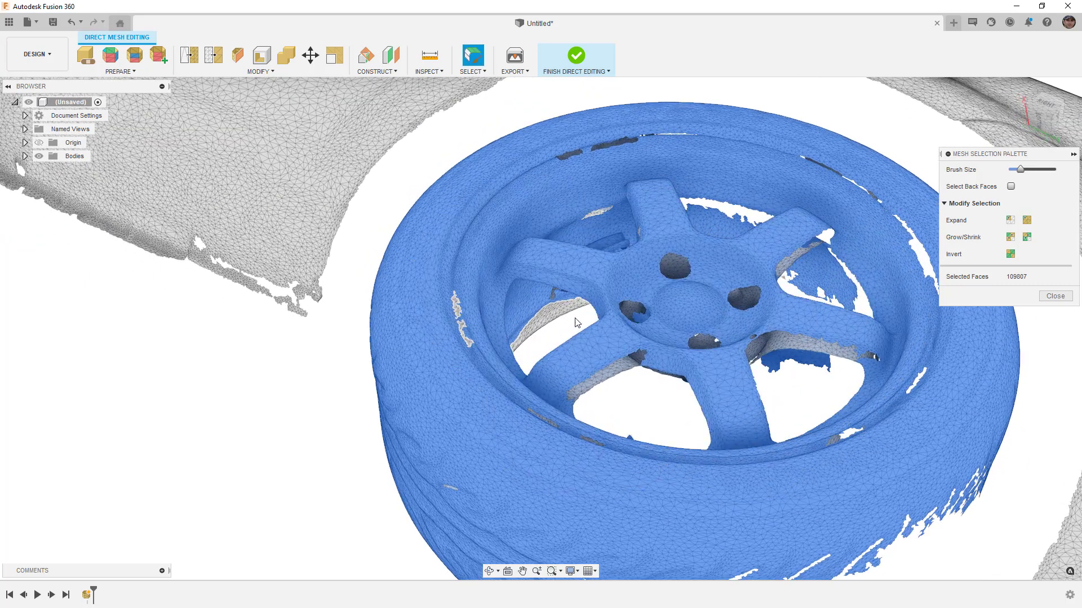
drag(545, 320, 537, 339)
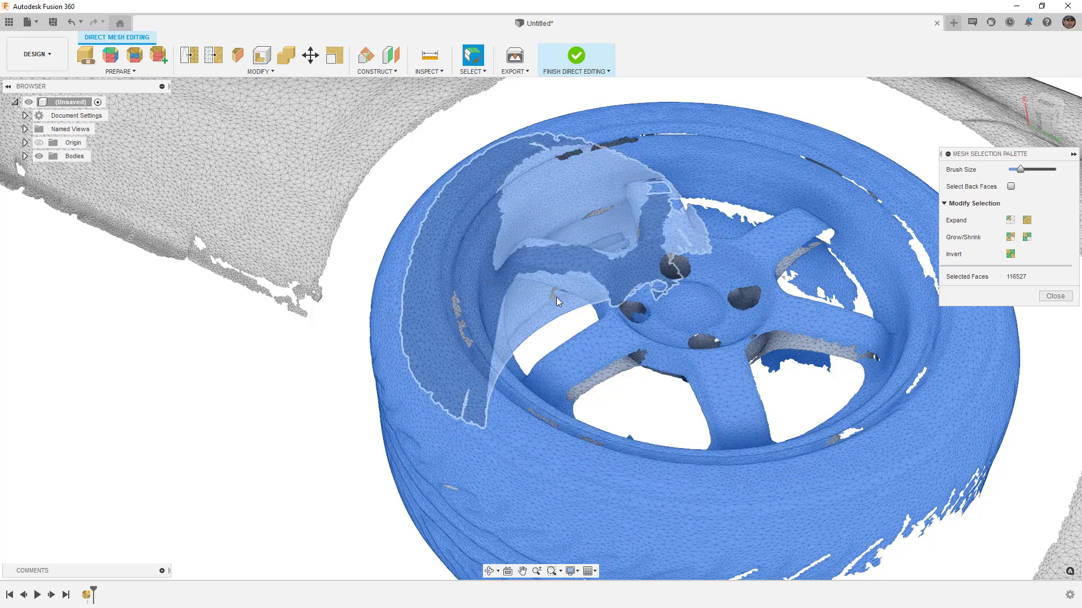
scroll(599, 310, down, 5)
shift+middle_drag(599, 309, 621, 344)
shift+middle_drag(575, 192, 612, 178)
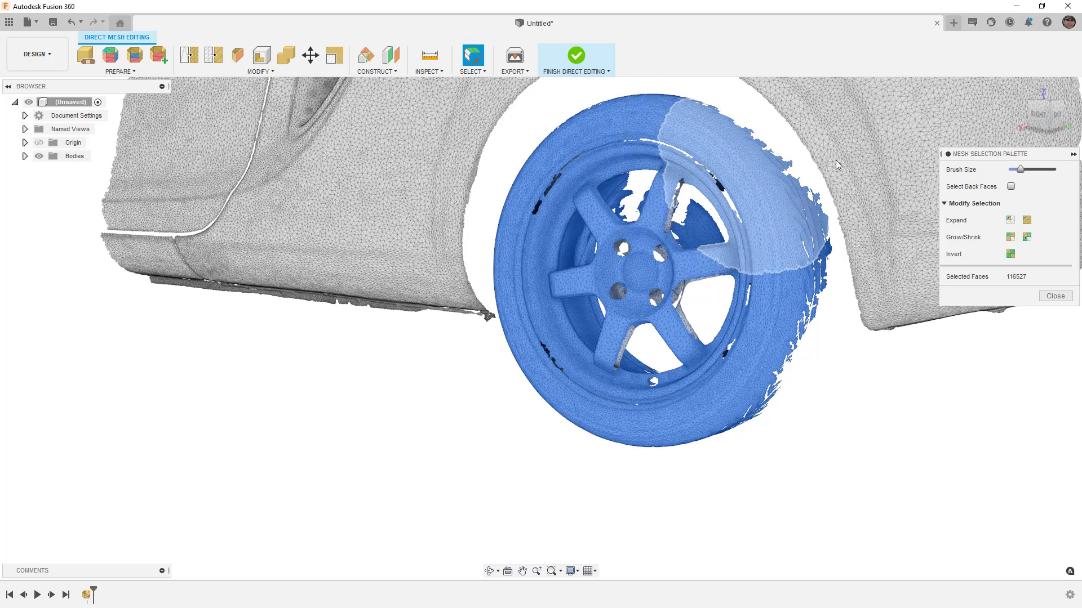
Separate the selected wheel faces from the car mesh, with the type at Select Faces and Keep Body enabled
click(1039, 115)
middle_drag(733, 212, 526, 283)
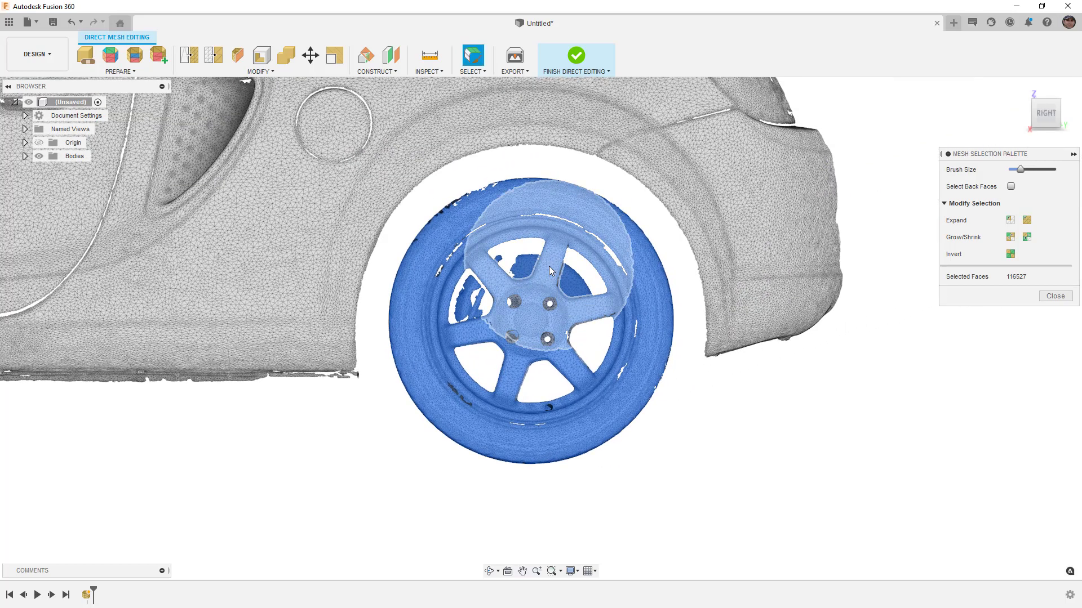
click(259, 72)
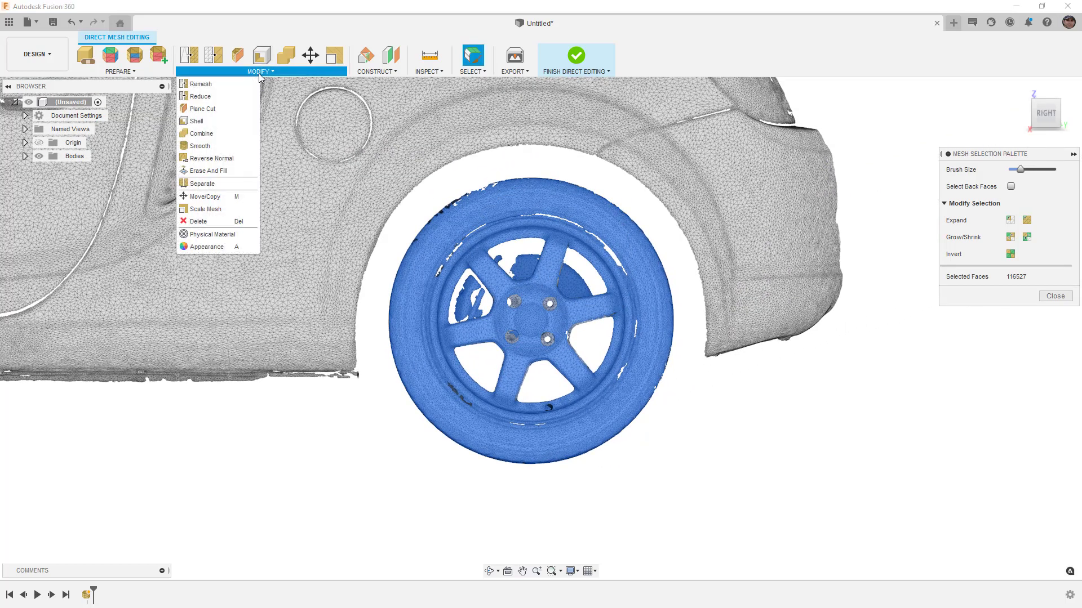
click(207, 185)
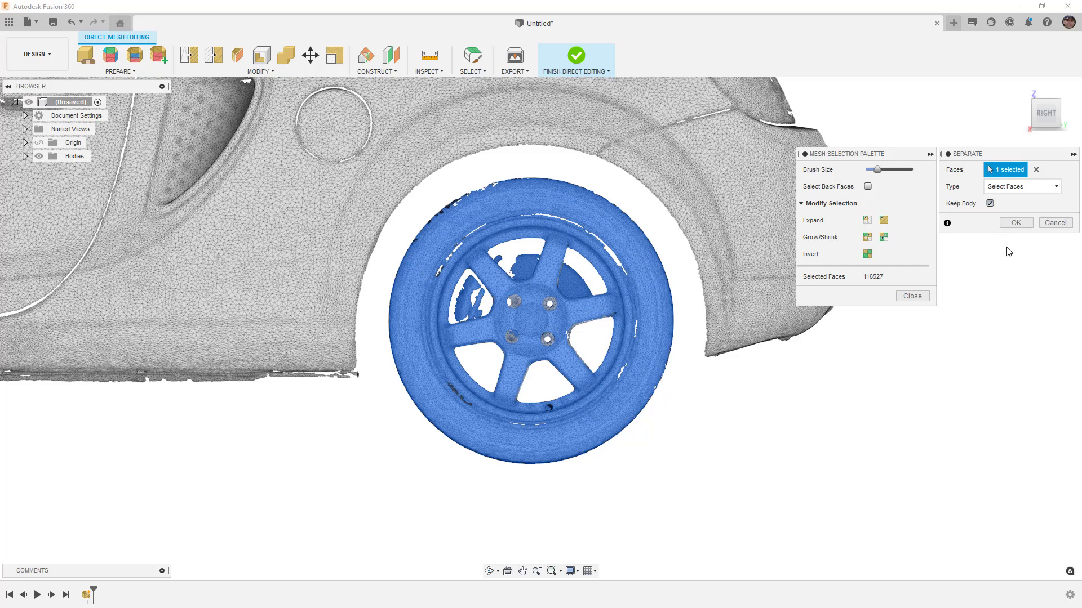
click(1048, 192)
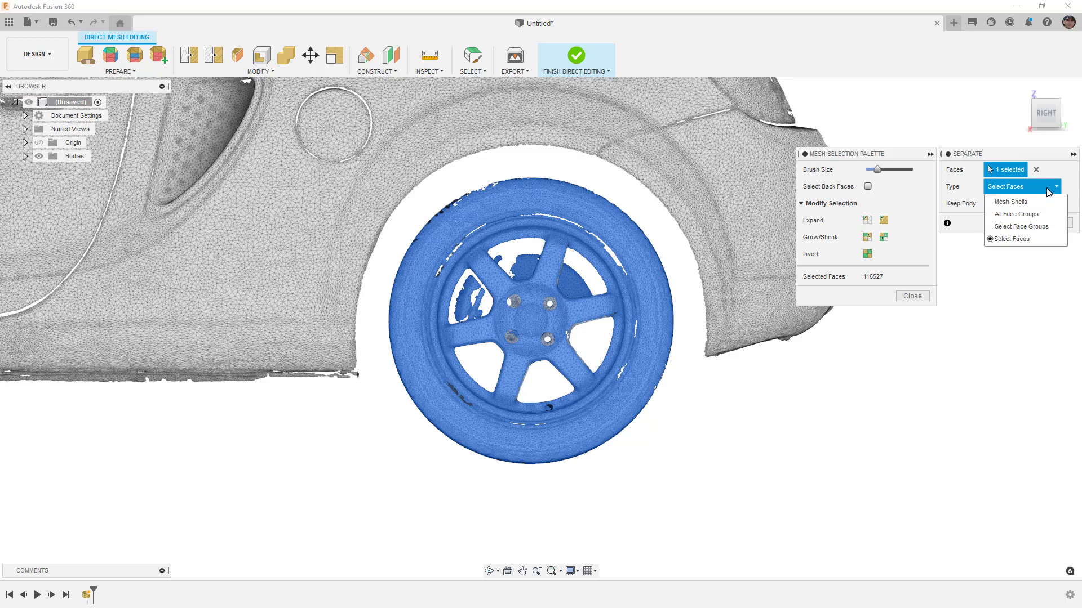
click(1048, 191)
scroll(659, 319, down, 3)
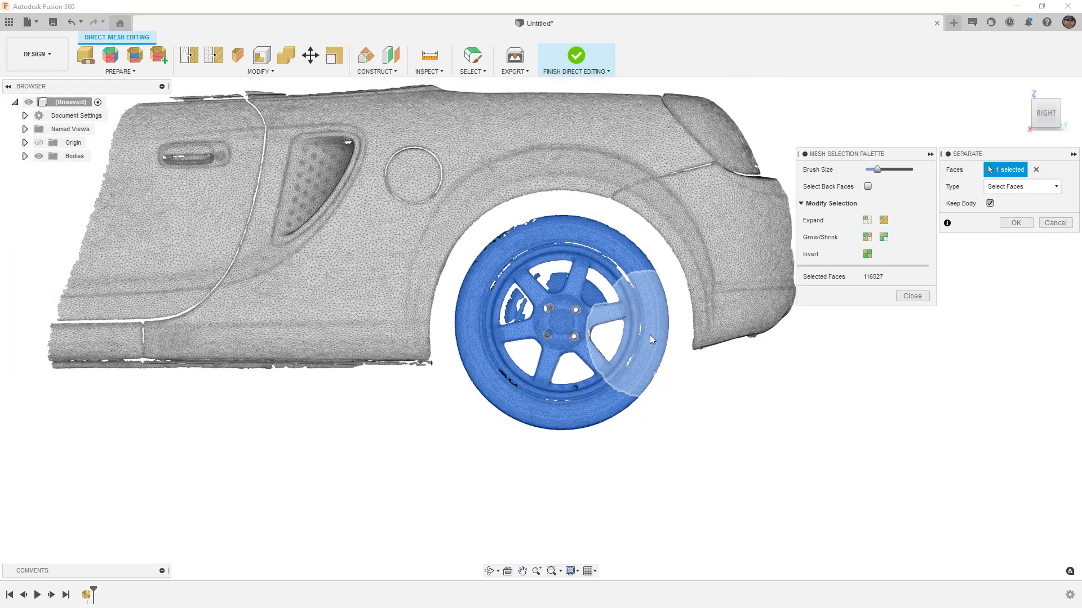
scroll(650, 338, down, 1)
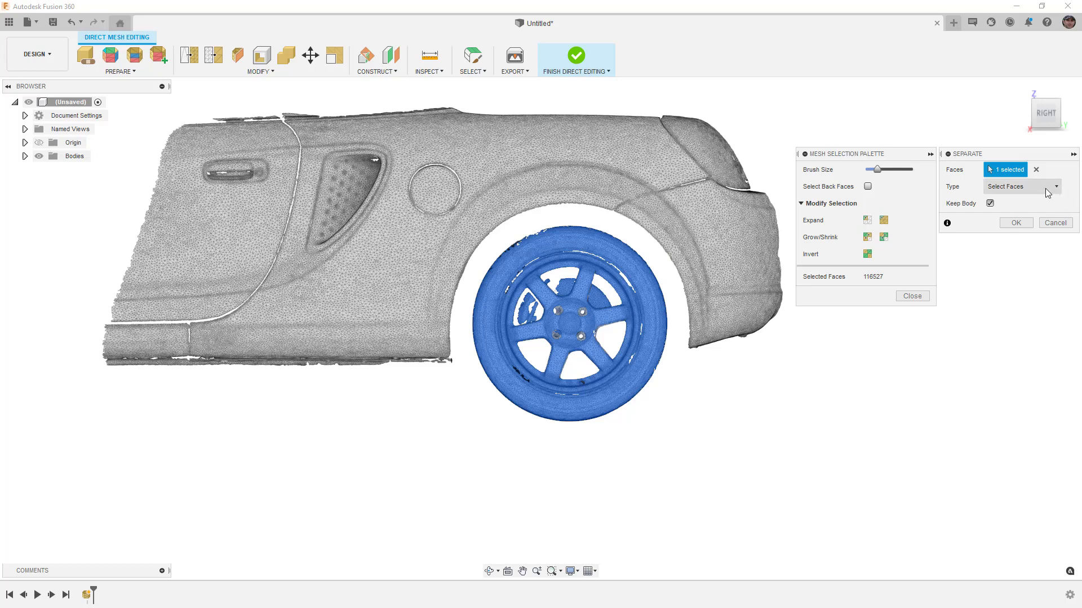
click(1023, 223)
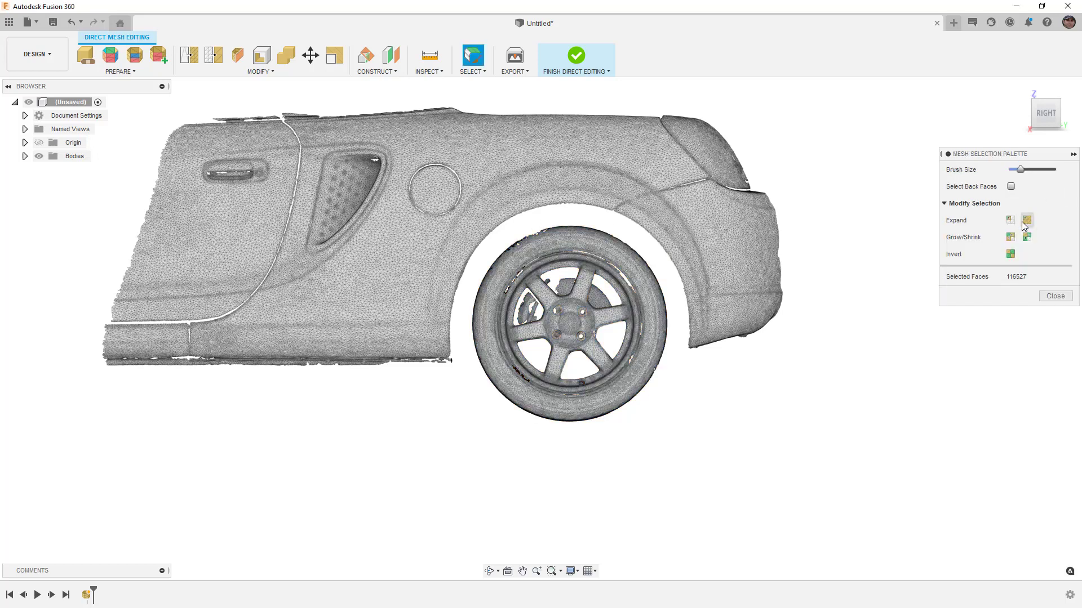
Examine the original scan and the two separated mesh bodies to identify which one is the wheel and which is the bodywork
click(25, 157)
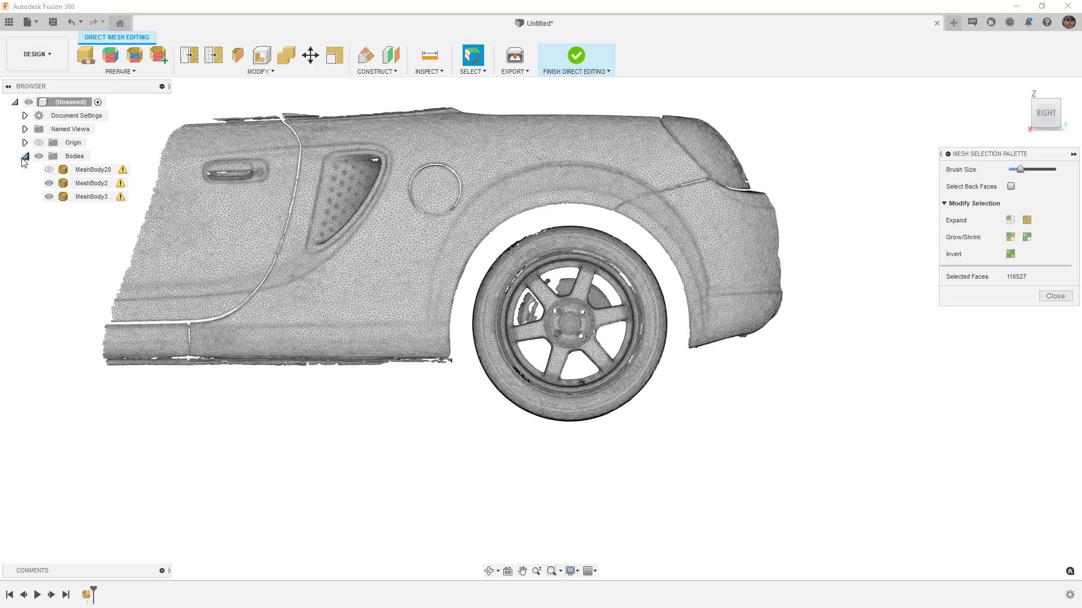
click(89, 170)
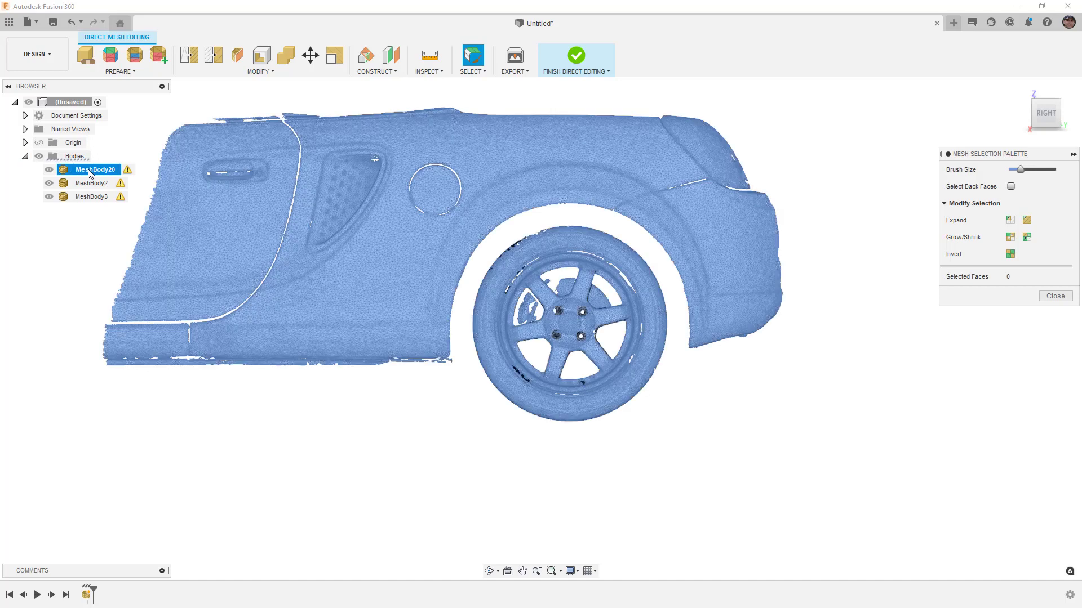
click(49, 169)
click(86, 184)
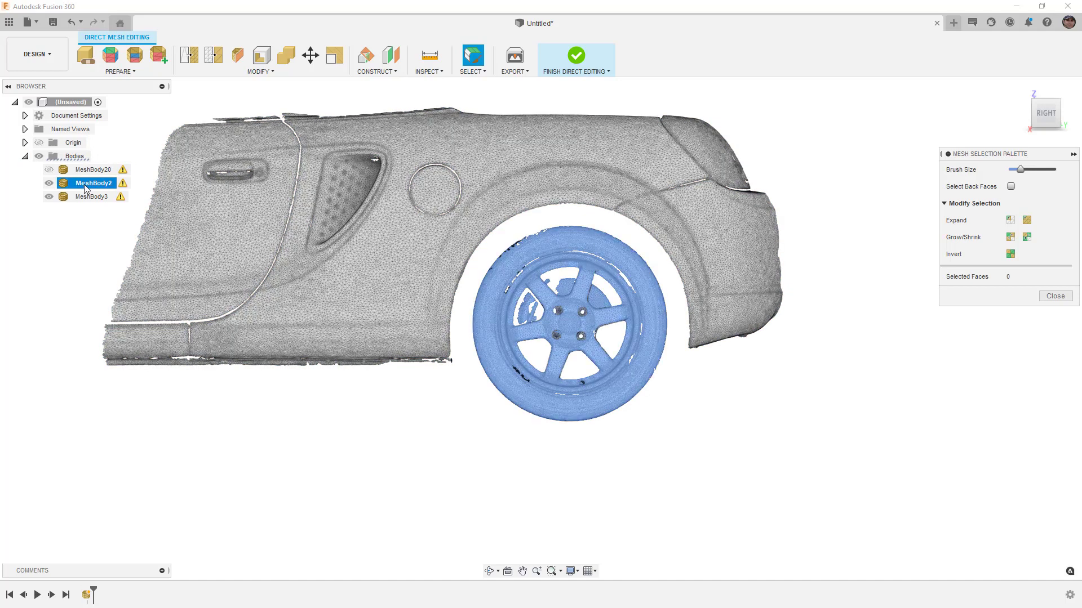
click(90, 196)
click(105, 184)
click(82, 197)
Start moving the separated wheel body with Move/Copy and set its Z distance to 30 mm
click(84, 184)
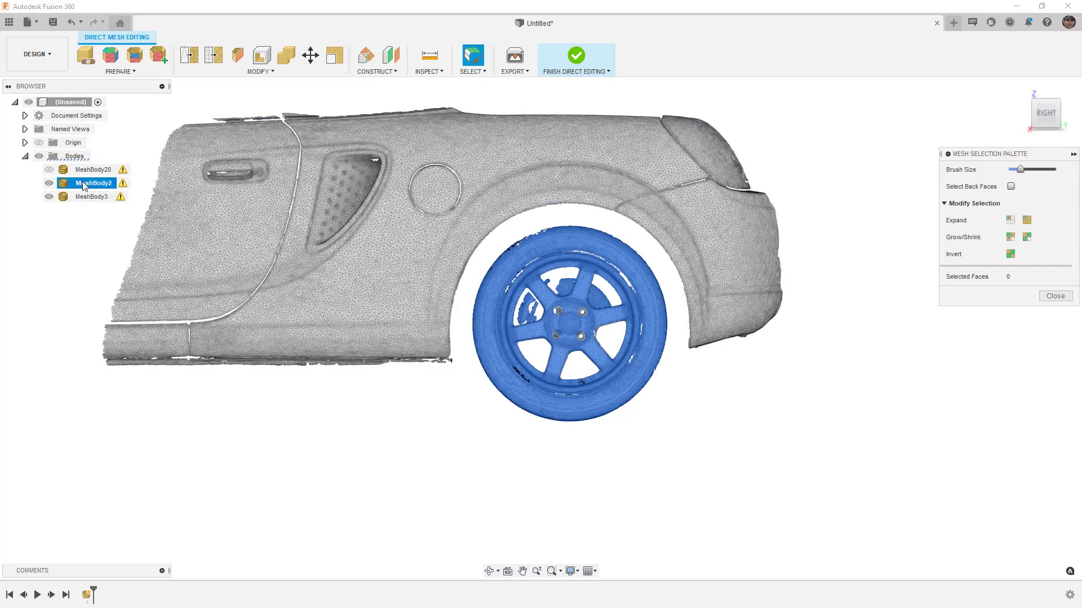
click(311, 55)
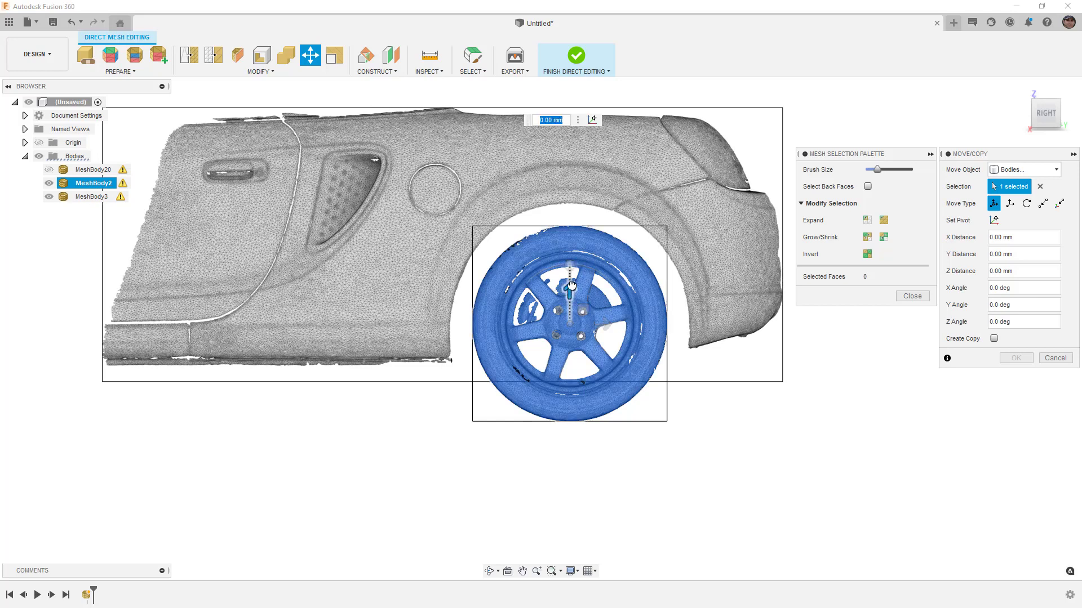
drag(570, 291, 570, 276)
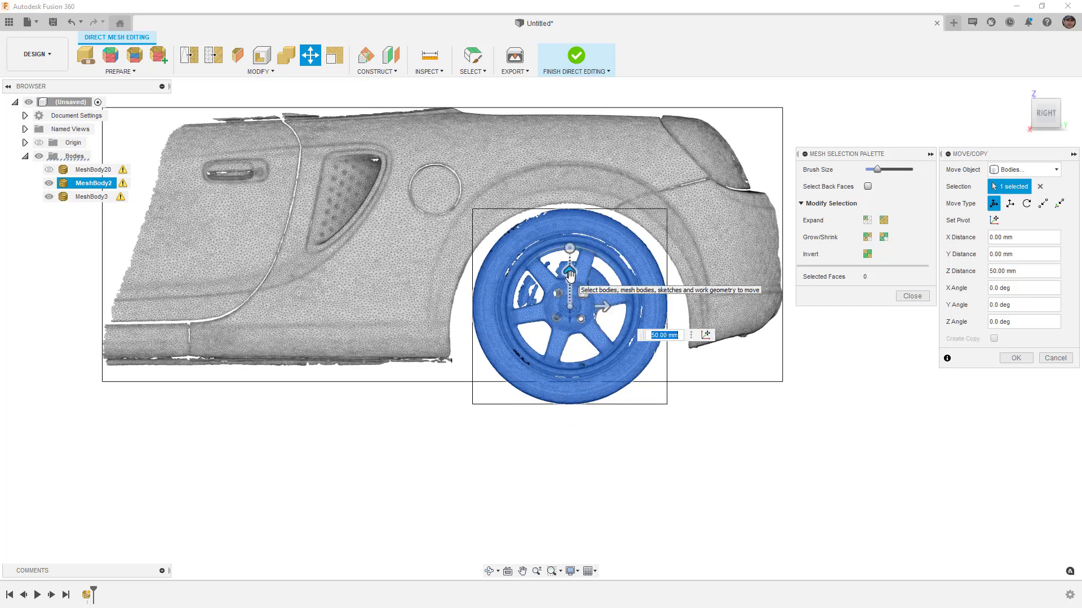
text(30)
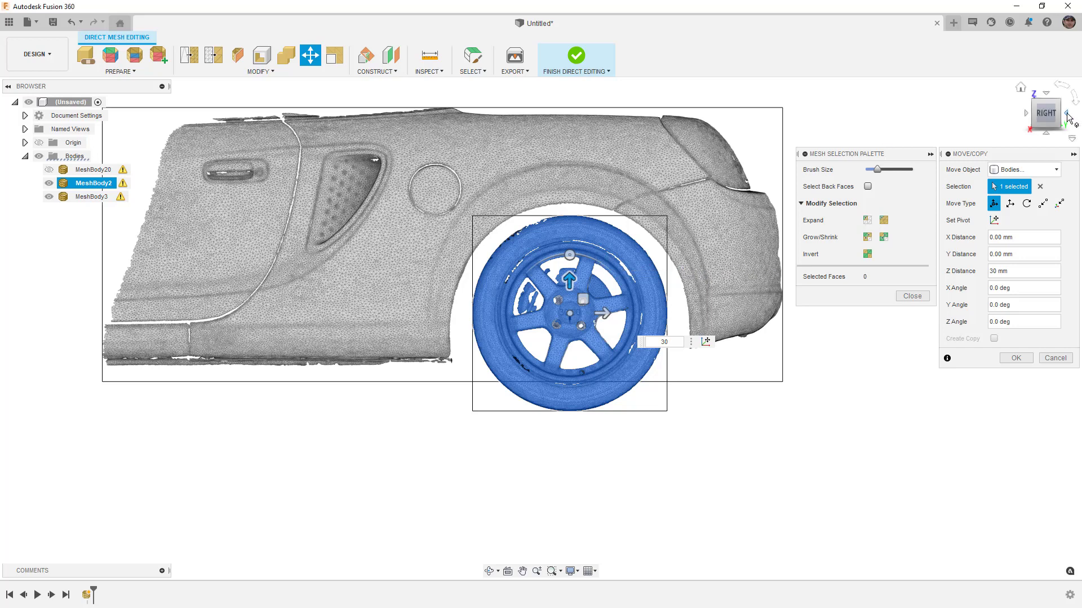
Offset the wheel body outward from the fender by an X distance of 50 mm, working from the back view
click(1067, 116)
scroll(455, 272, up, 3)
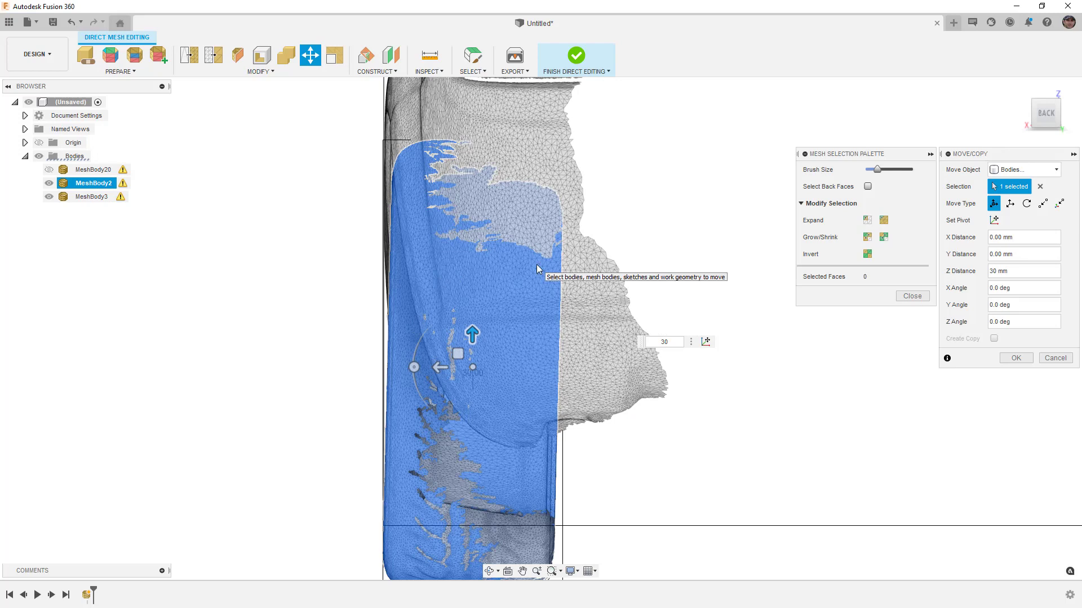
drag(438, 367, 409, 367)
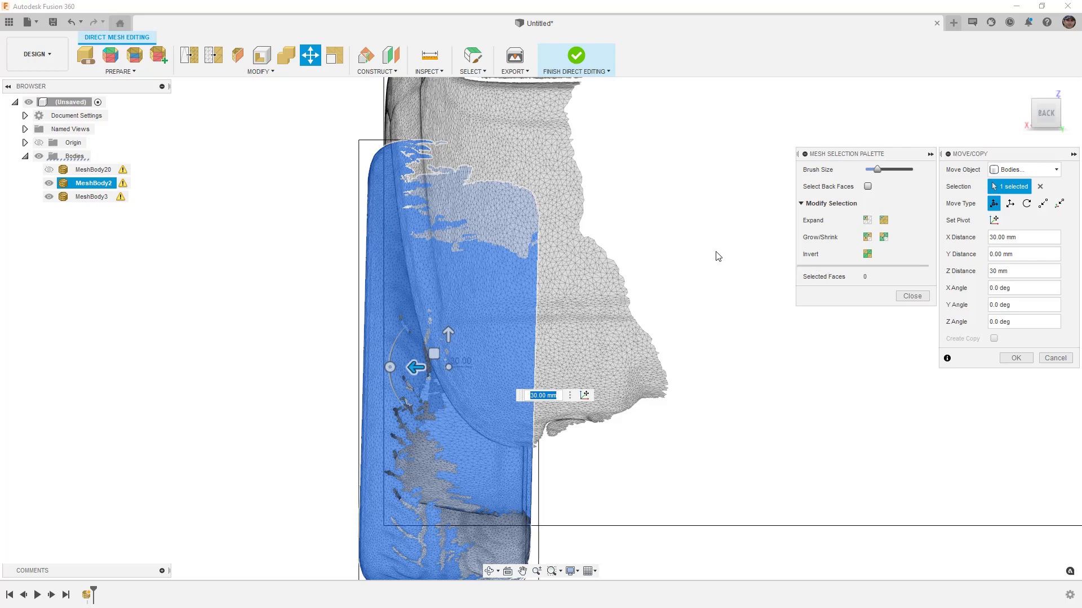
scroll(410, 261, down, 2)
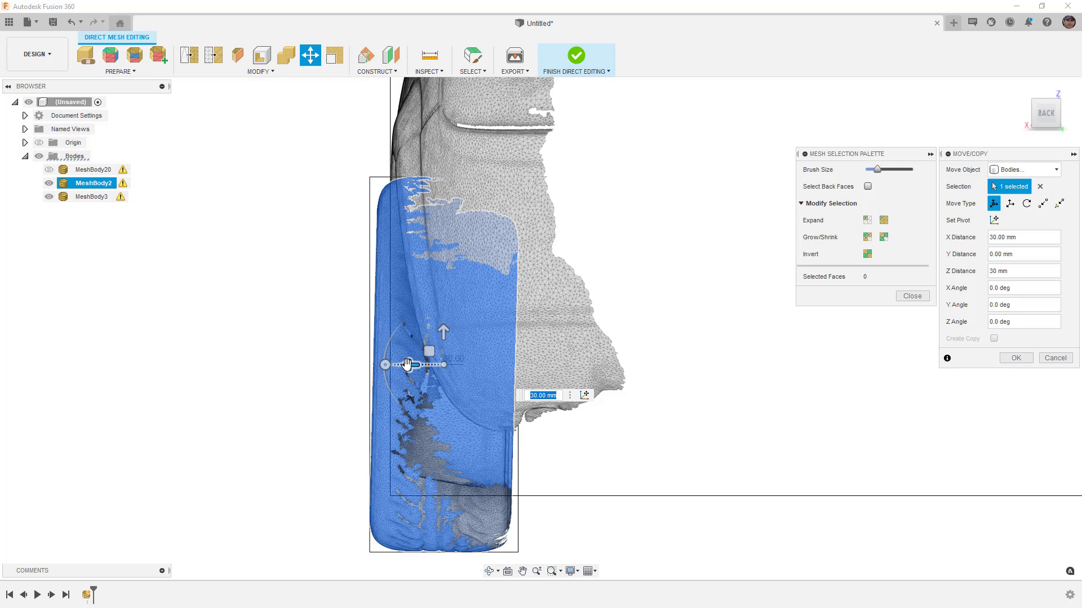
drag(411, 365, 398, 365)
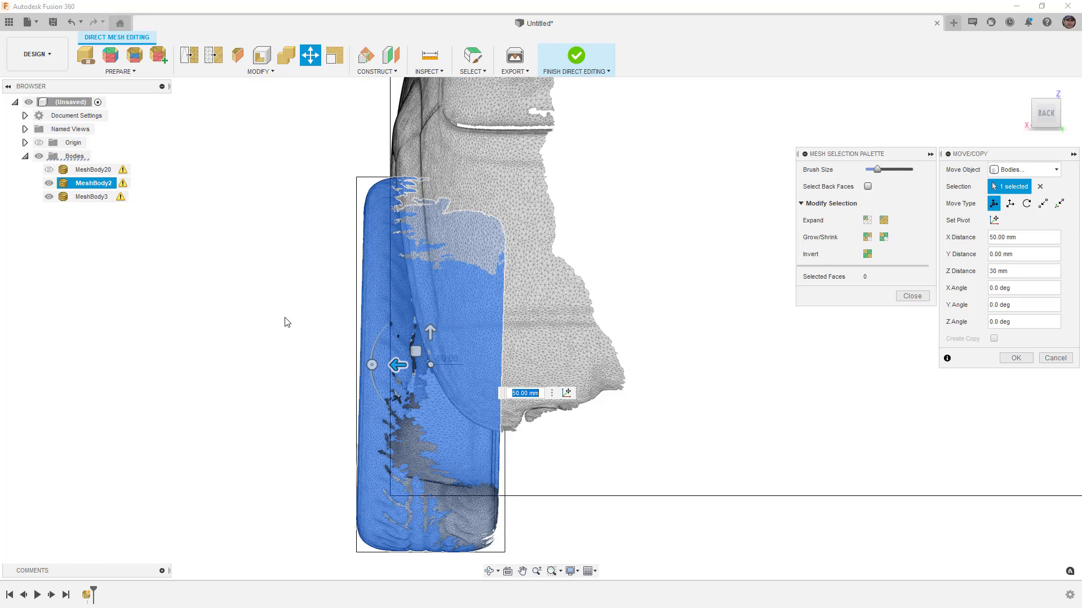
Check the moved wheel's position within the wheel arch in the right view and accept the move
scroll(285, 316, down, 2)
shift+middle_drag(287, 338, 372, 344)
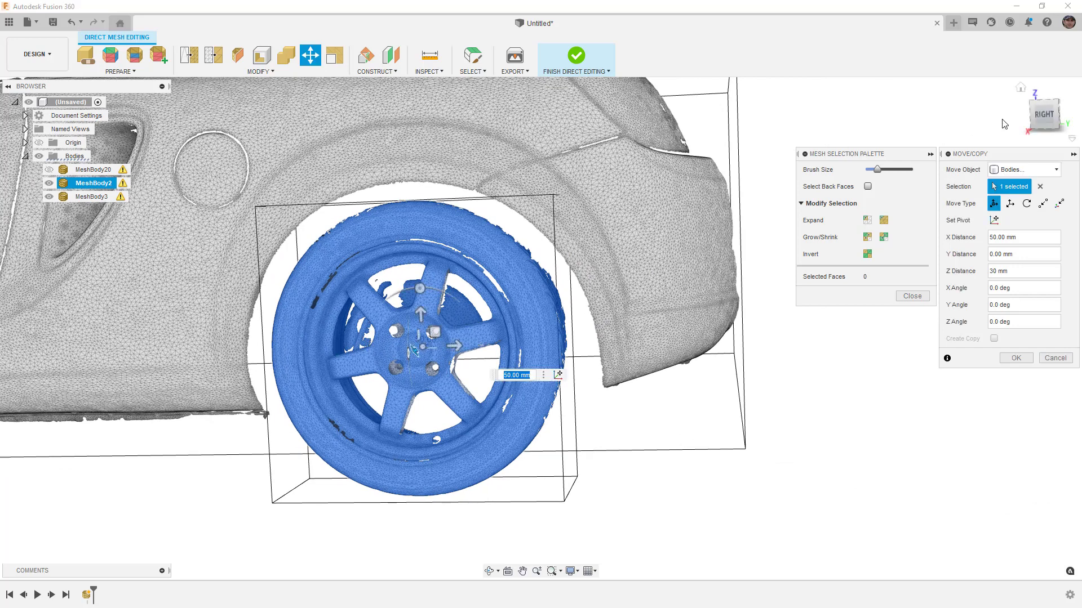
click(1047, 115)
middle_drag(560, 305, 664, 263)
scroll(538, 323, down, 4)
scroll(519, 333, down, 1)
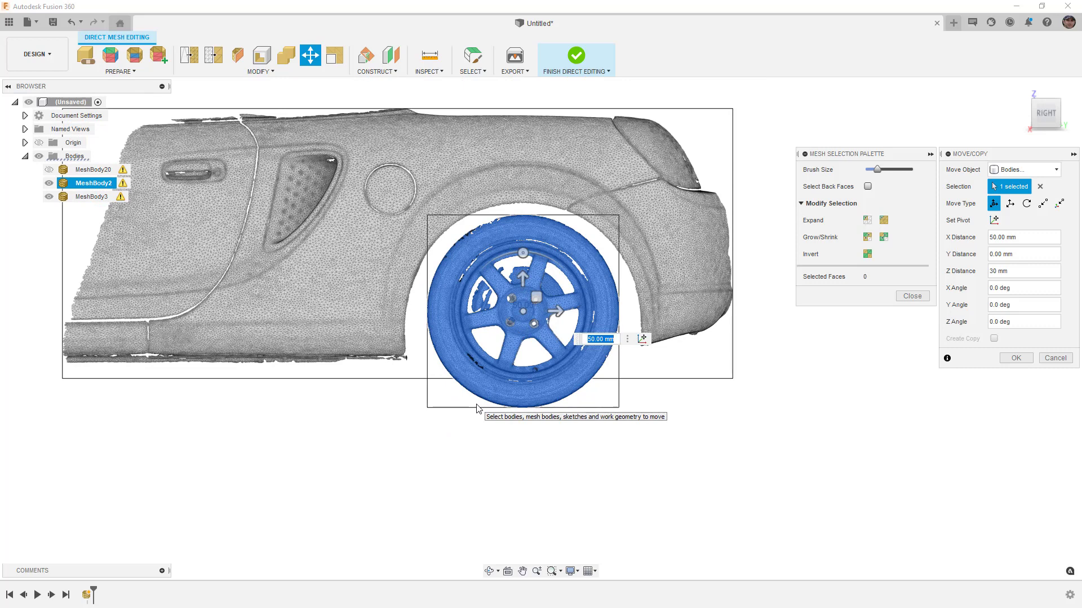
mouse_move(476, 410)
shift+middle_down()
mouse_move(383, 412)
mouse_move(495, 410)
mouse_move(481, 410)
shift+middle_up()
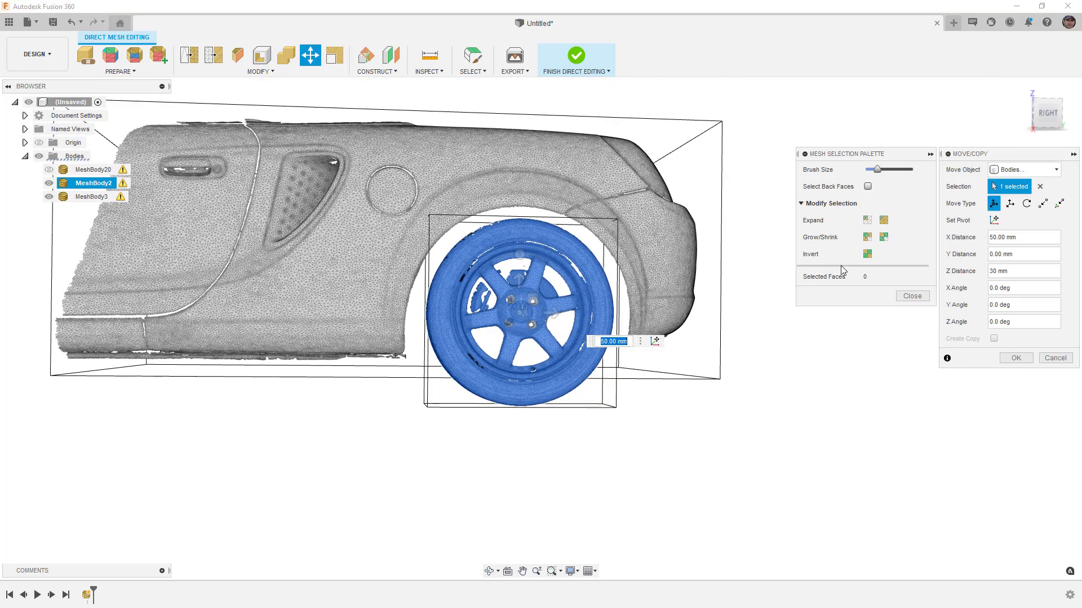
click(1041, 128)
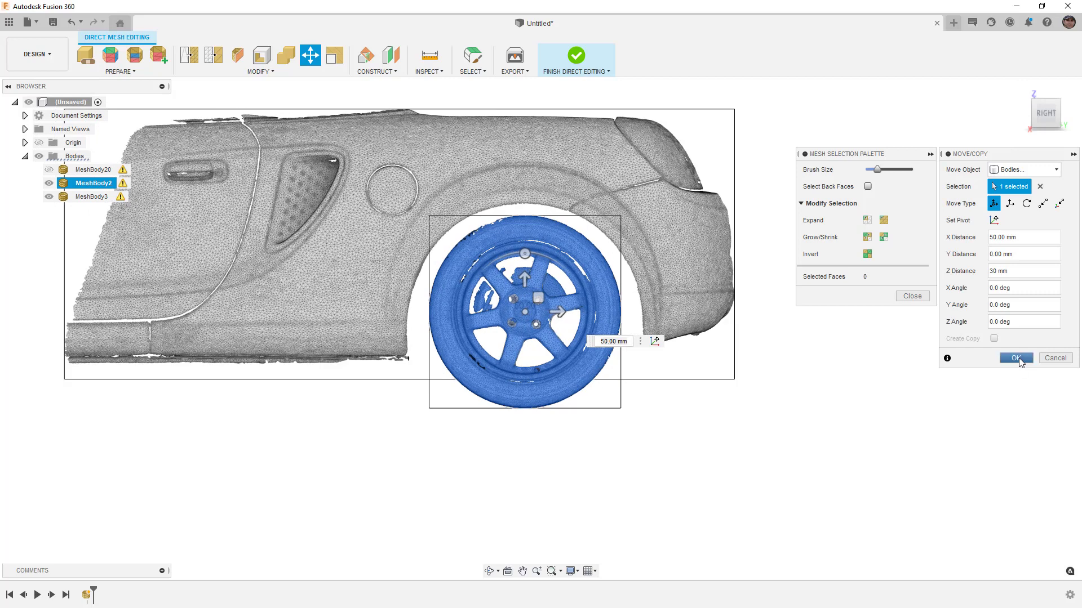
click(1016, 359)
shift+middle_drag(700, 367, 681, 379)
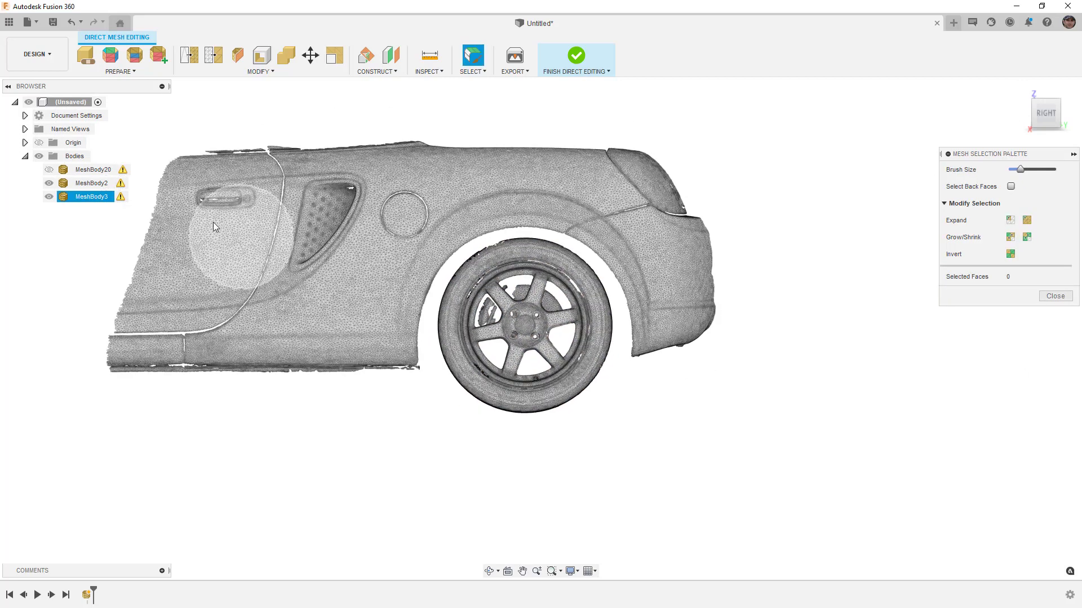
Rename the separated wheel mesh as Rim and the bodywork mesh as Body
double_click(93, 183)
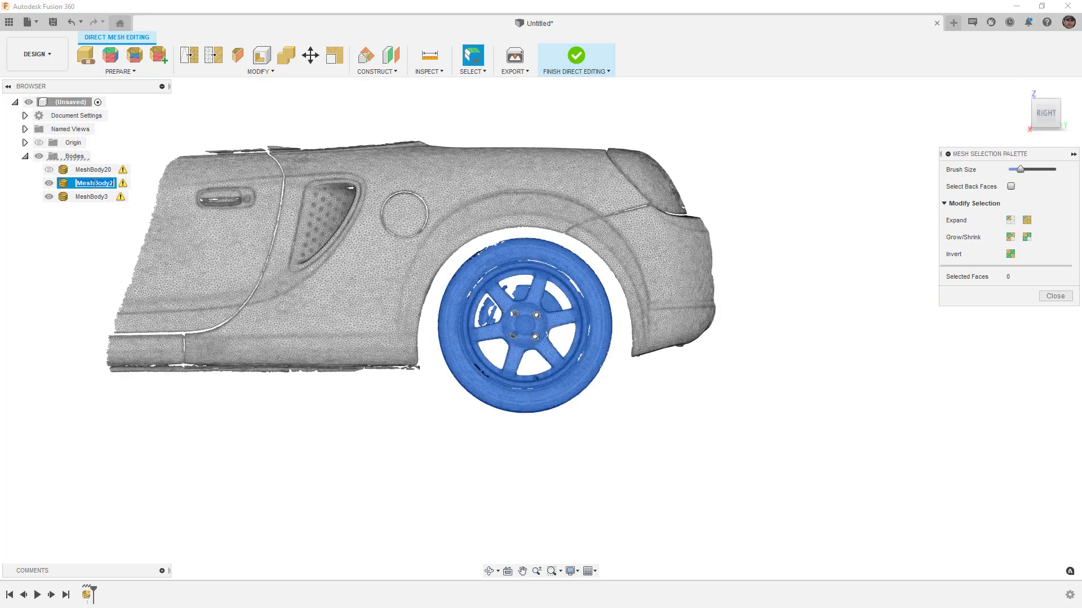
text(Rim)
key(Return)
double_click(94, 197)
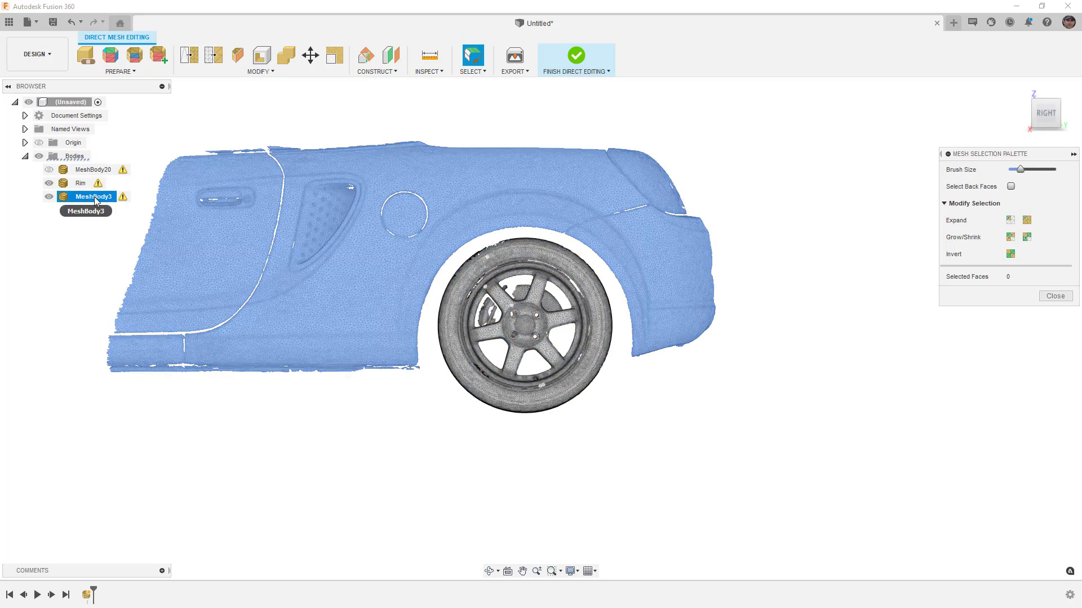
text(Body)
key(Return)
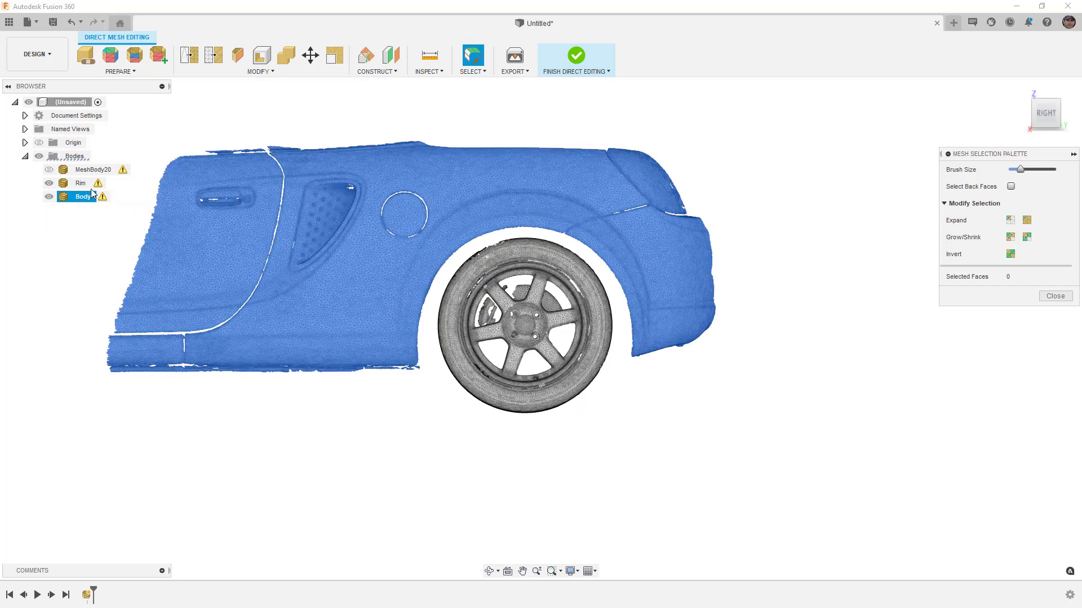
Show the original scan mesh briefly to compare it with the moved wheel, and hide it again
click(66, 175)
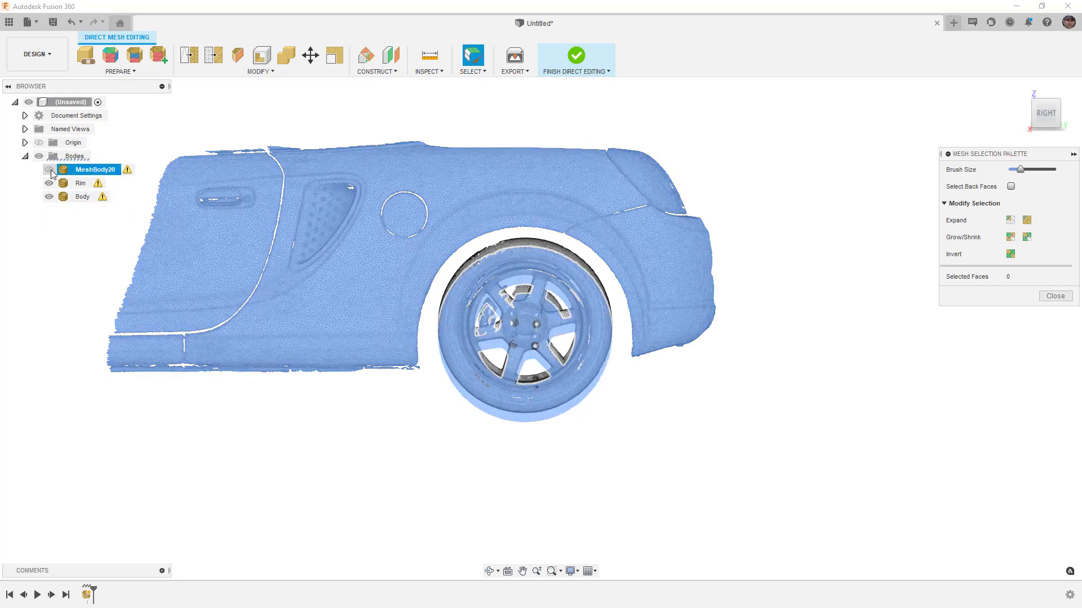
click(321, 493)
shift+middle_drag(517, 444, 512, 411)
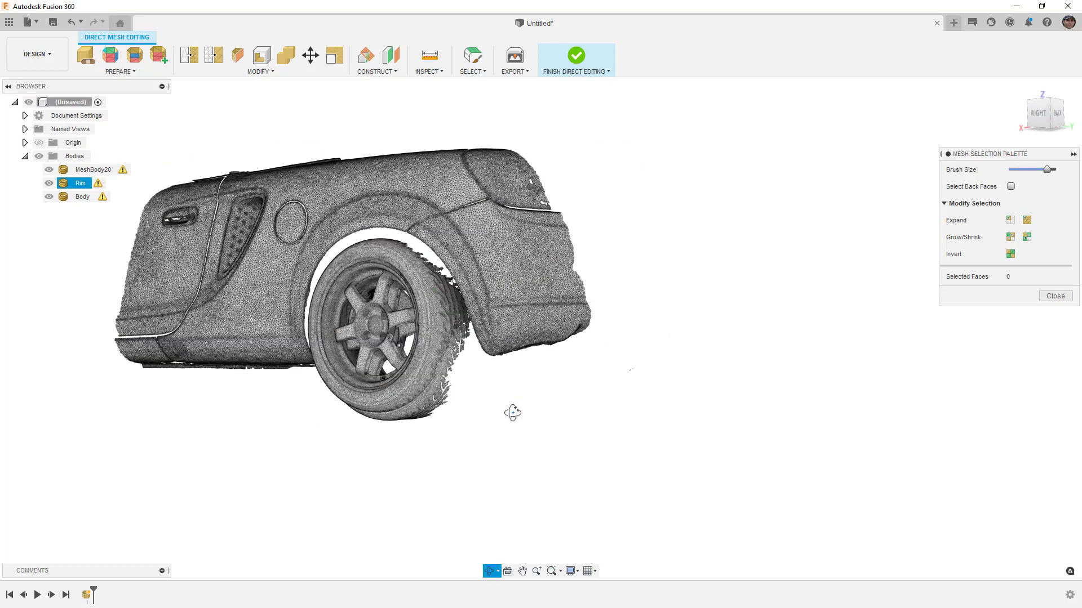
click(49, 171)
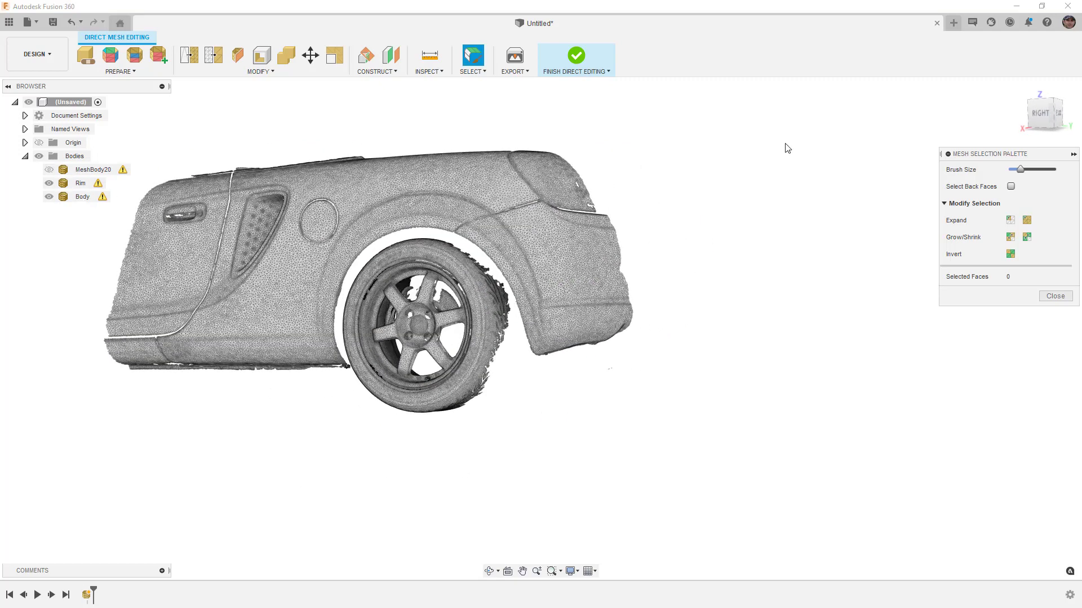
Check the mesh density around the wheel arch in the right view and finish direct mesh editing
click(1042, 114)
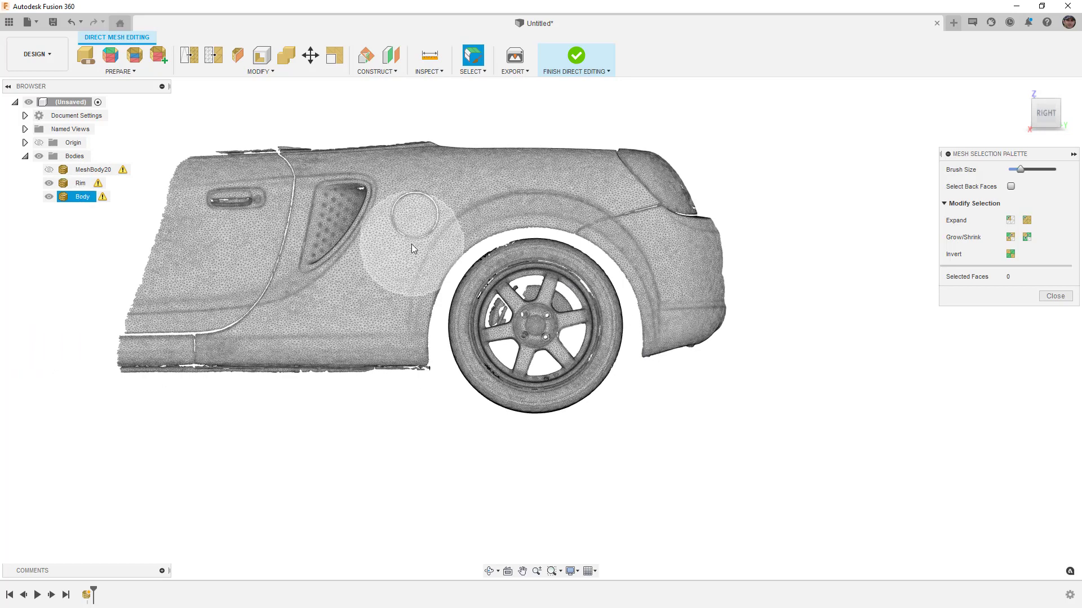
scroll(412, 245, up, 5)
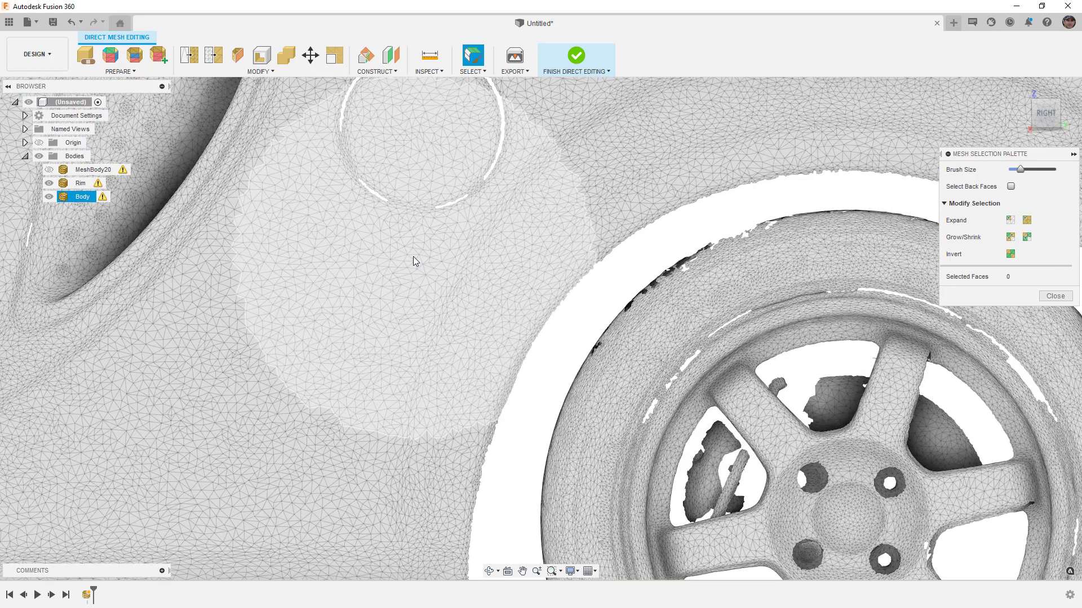
scroll(412, 259, down, 5)
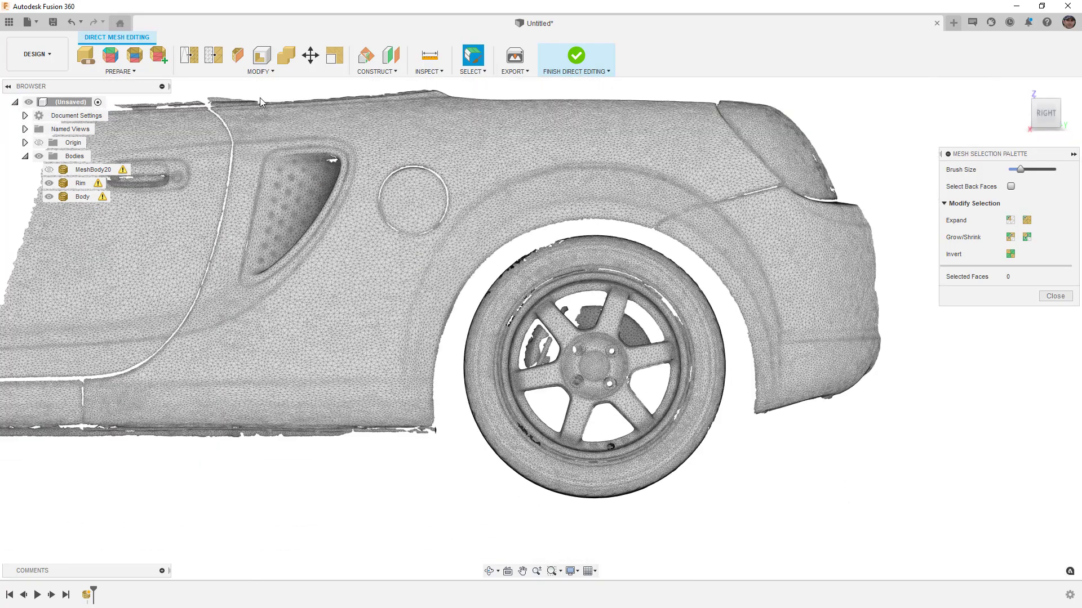
click(577, 57)
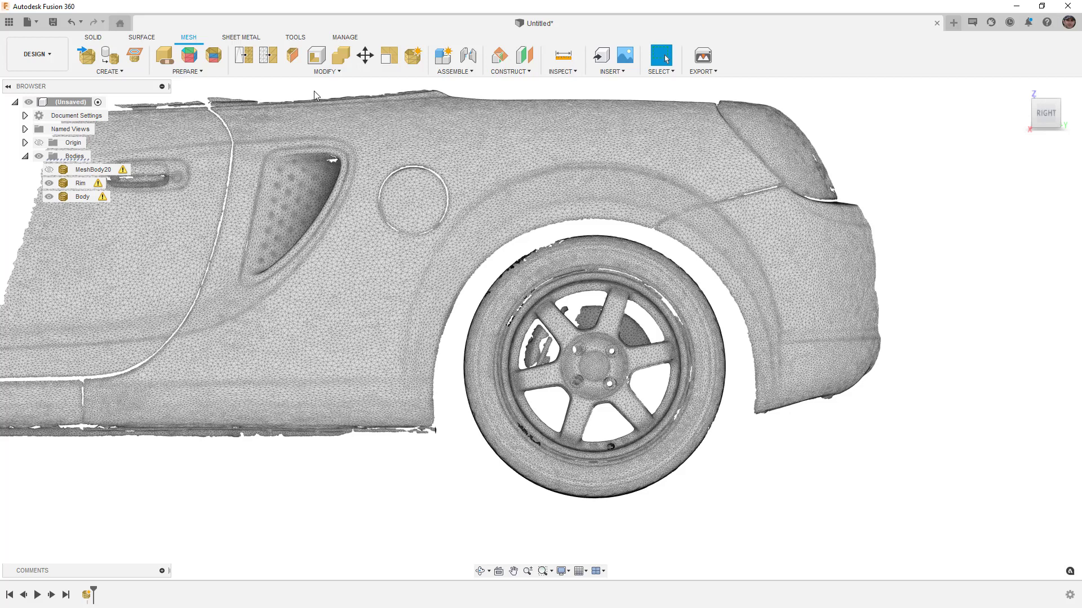
Remesh the Rim body with the Adaptive type, density 0.25 and shape preservation 0.50, with Preview and Preserve Boundaries enabled
click(249, 59)
click(589, 256)
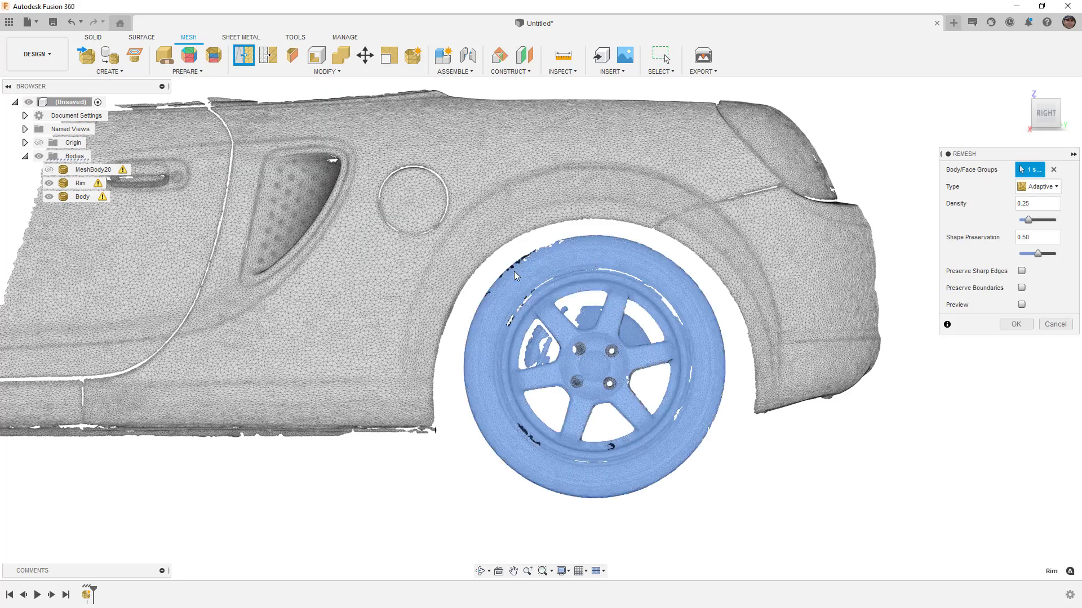
click(1023, 305)
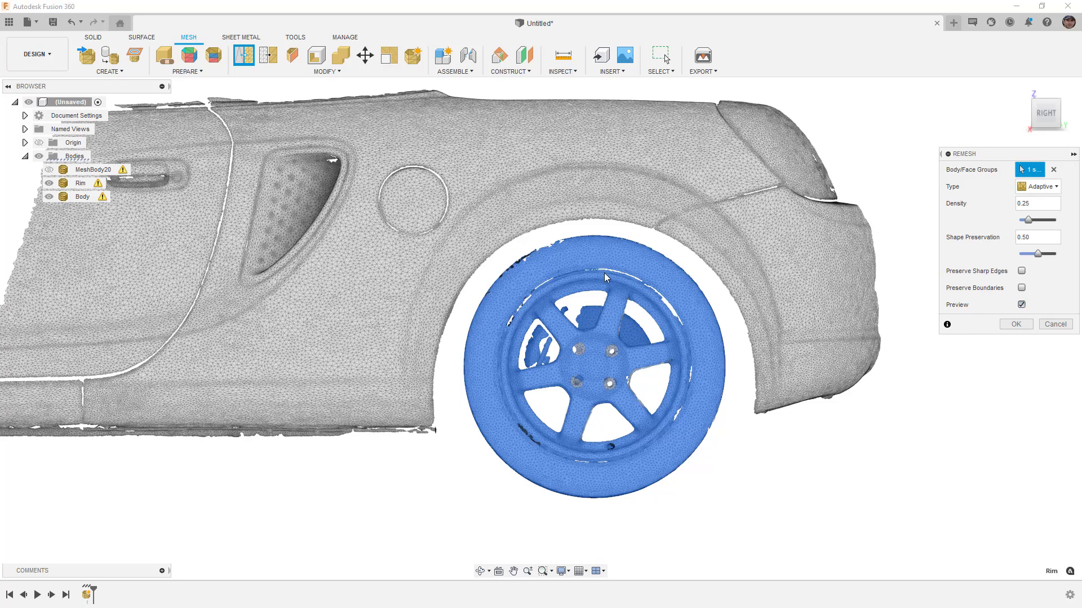
shift+middle_drag(680, 335, 654, 357)
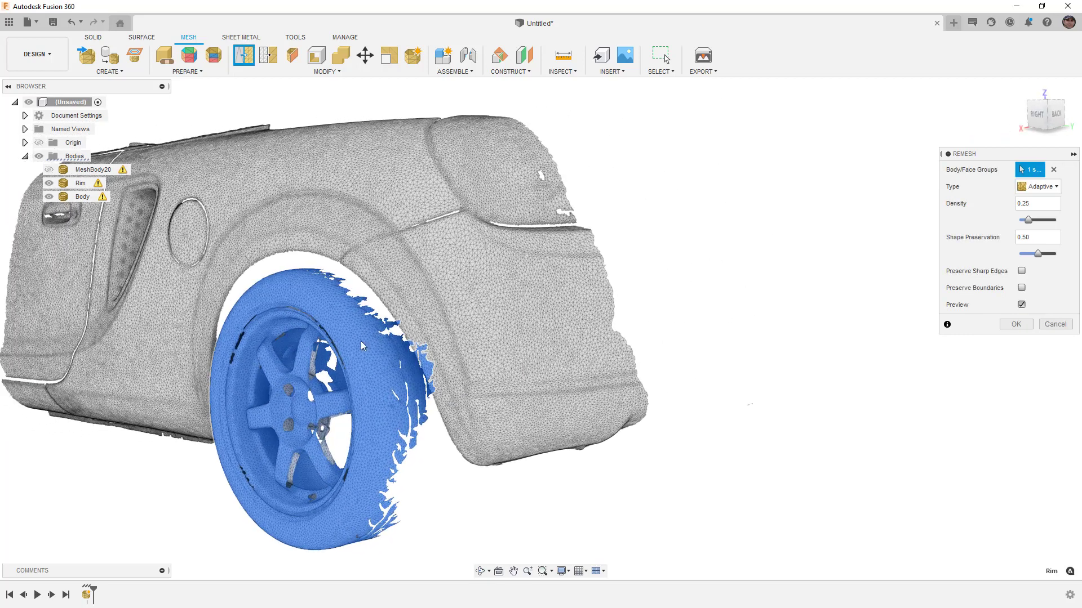
middle_drag(323, 320, 625, 281)
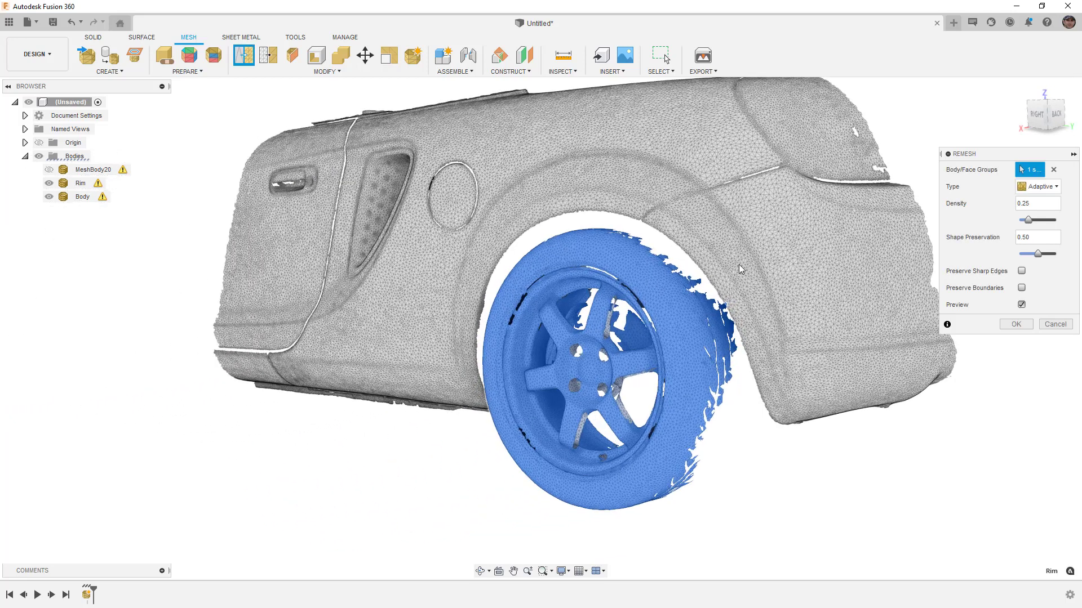
click(1022, 289)
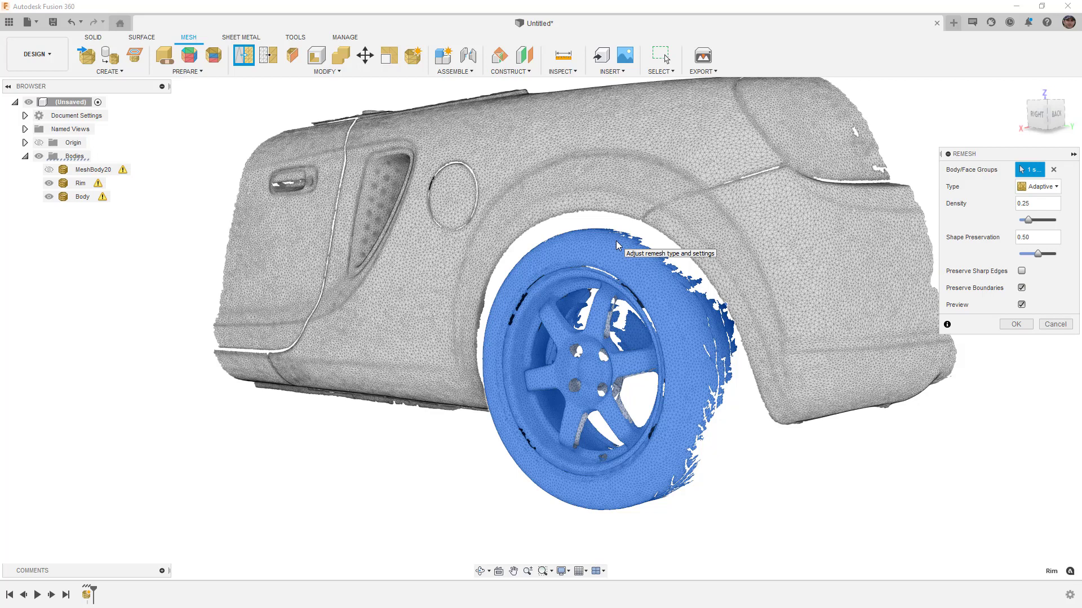
click(1015, 324)
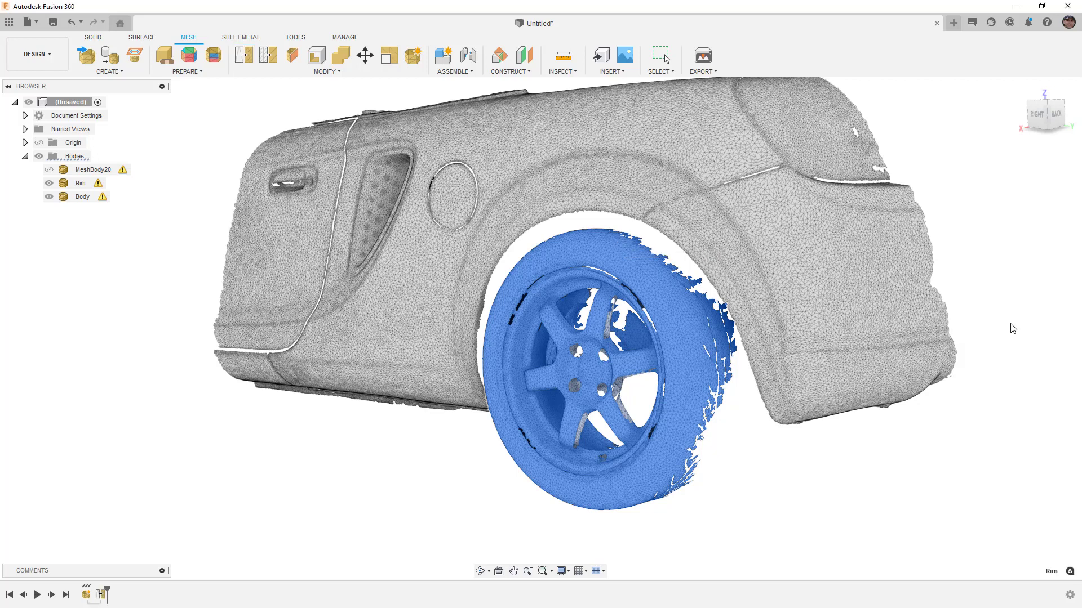
Compare the wheel mesh before and after the remesh in the timeline, examining the tyre and spokes from several angles
click(101, 595)
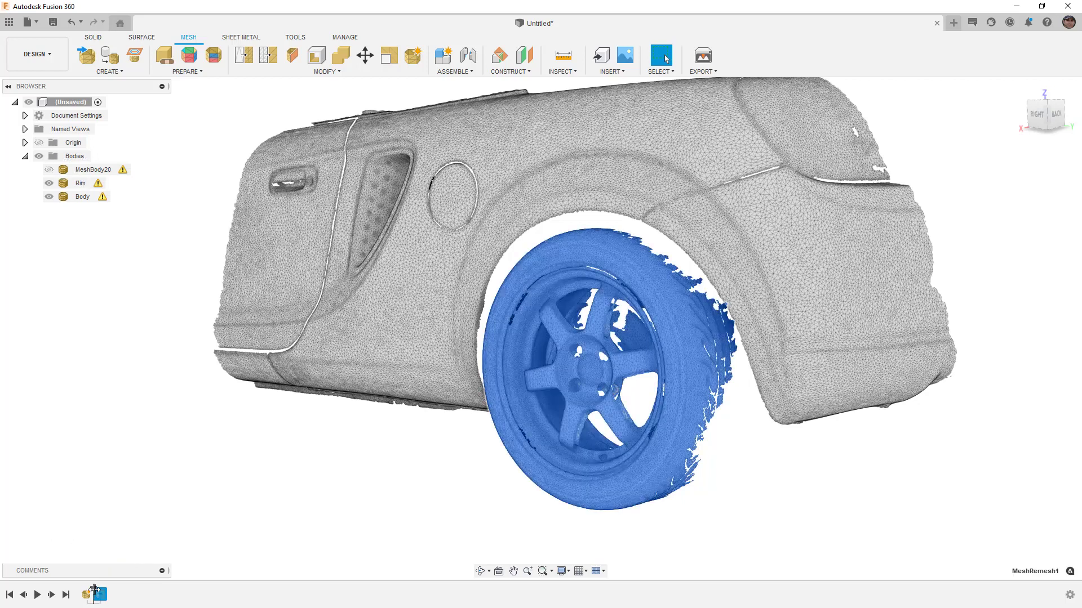
scroll(705, 328, up, 5)
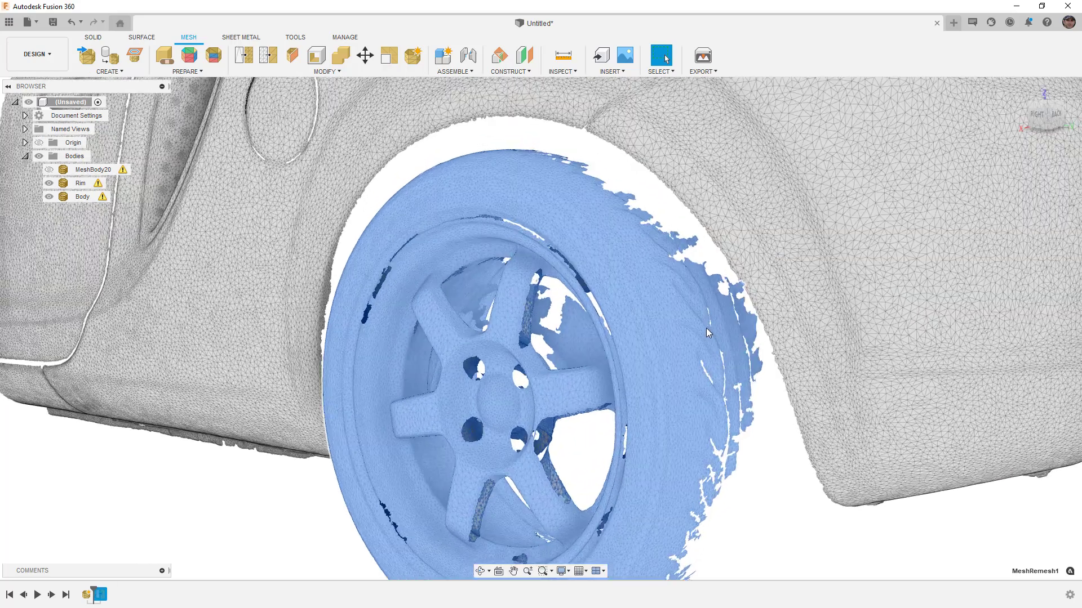
scroll(669, 293, down, 4)
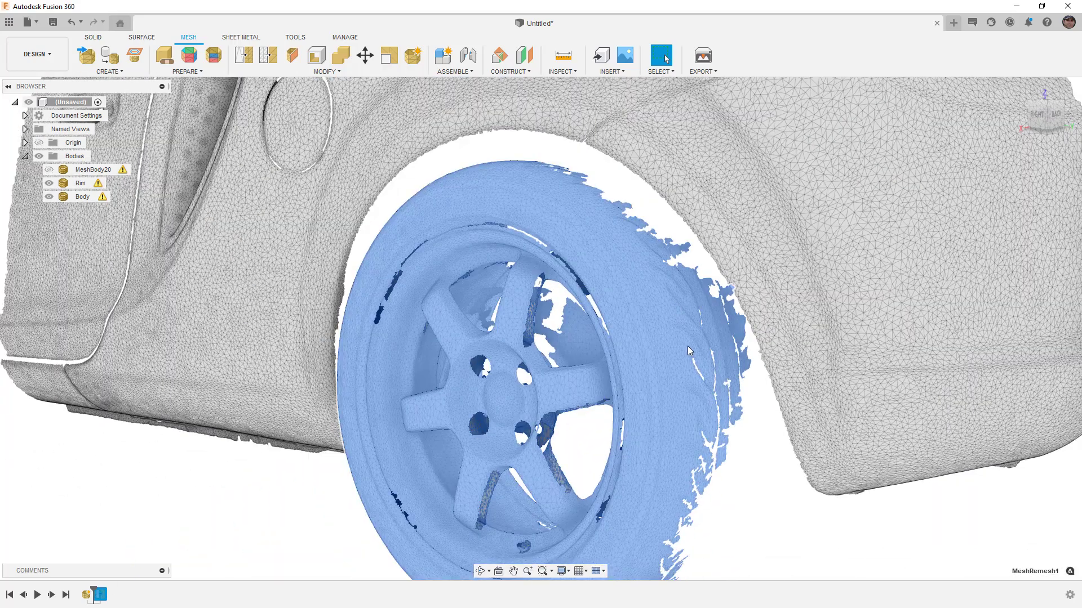
scroll(690, 343, down, 3)
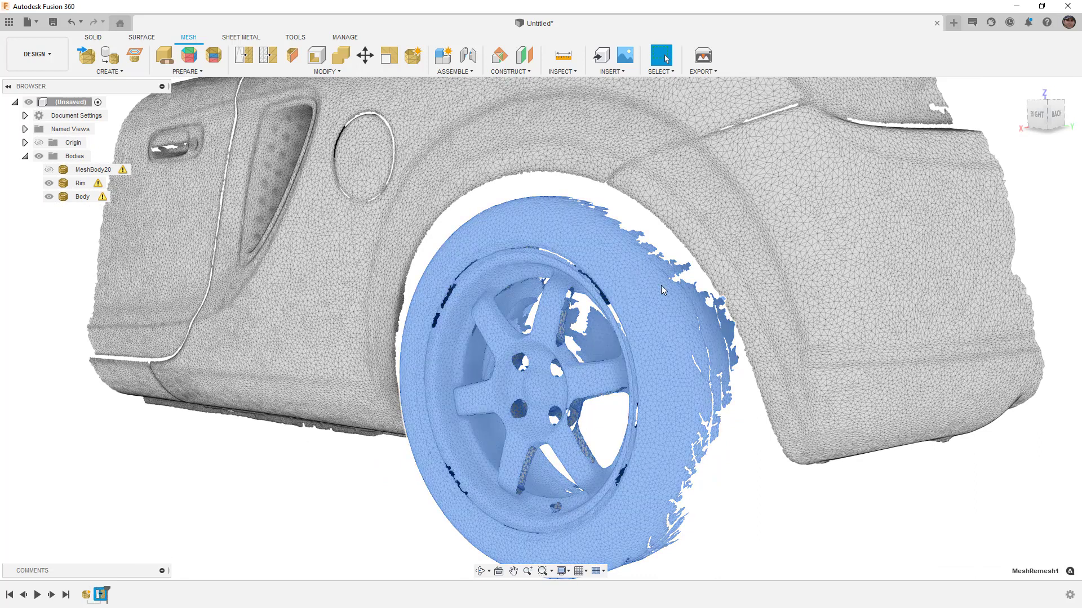
shift+middle_drag(674, 353, 731, 339)
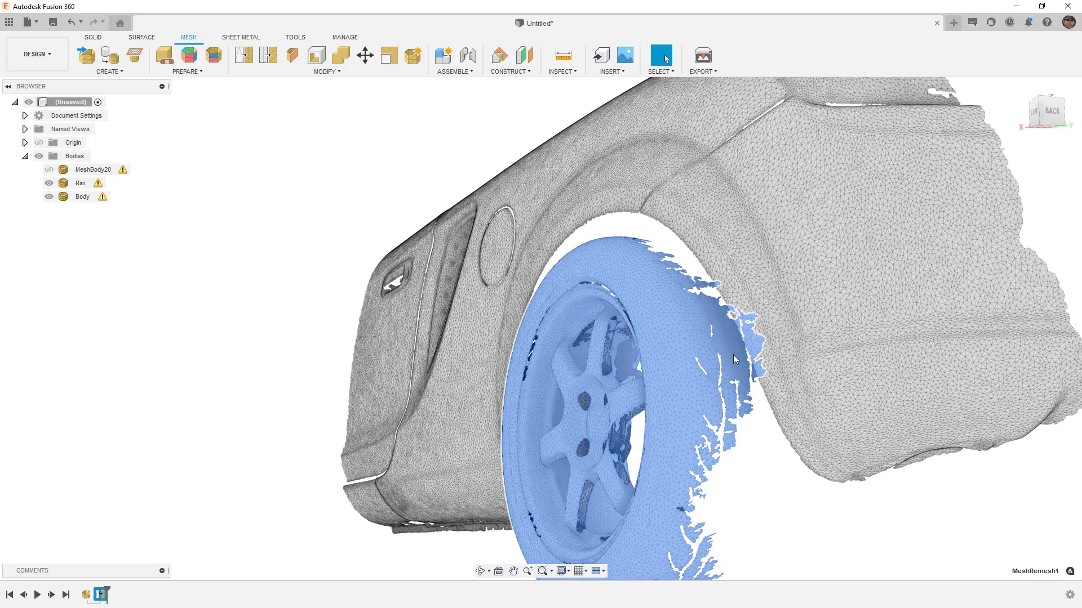
mouse_move(725, 418)
shift+middle_down()
mouse_move(688, 396)
mouse_move(739, 407)
shift+middle_up()
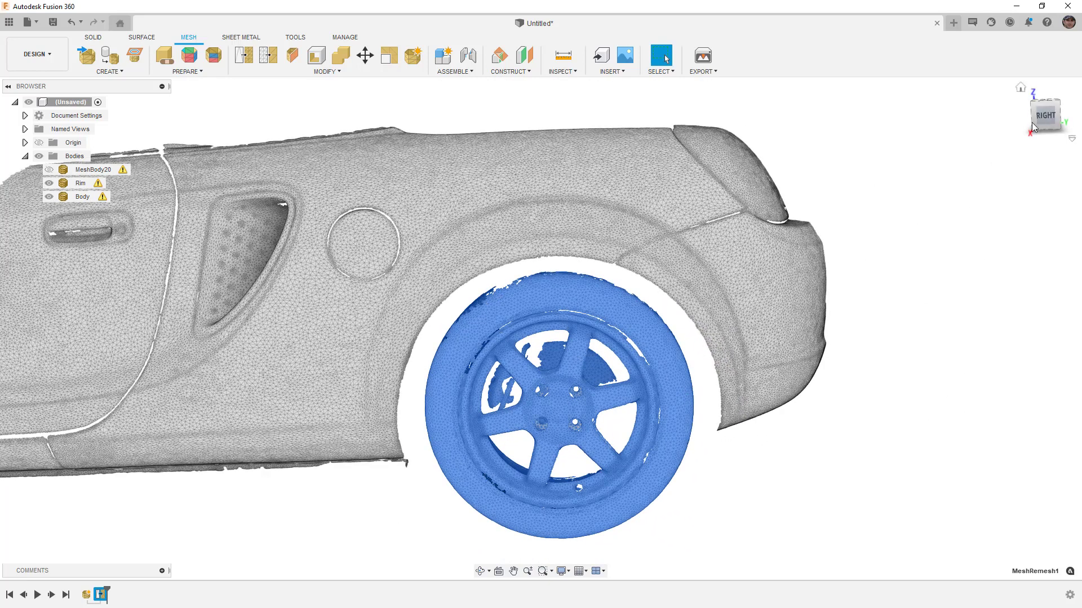
click(1045, 116)
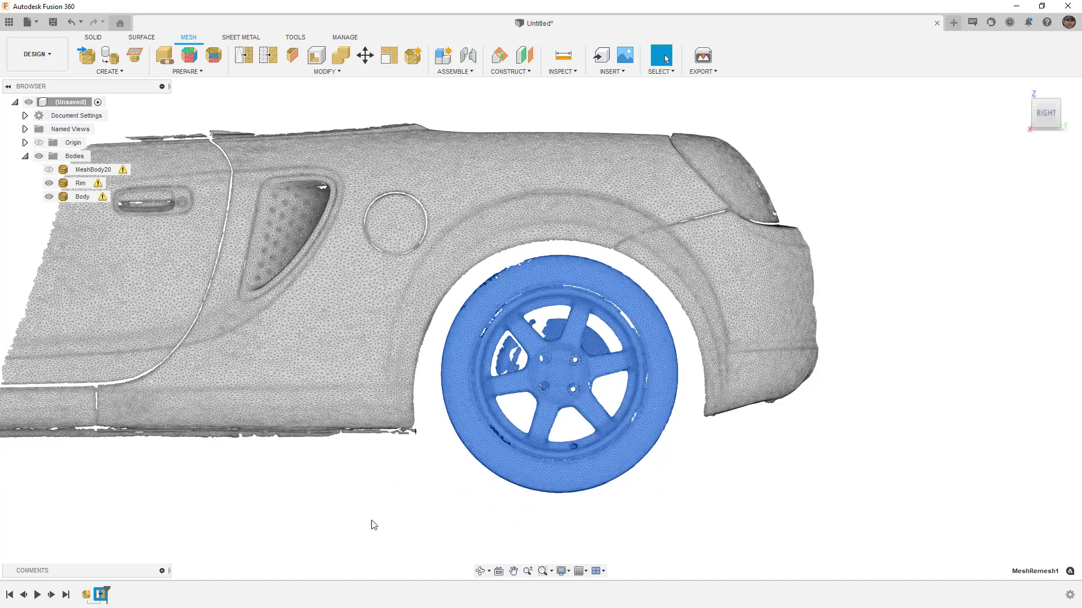
Toggle the visibility of the original scan mesh, Rim and Body to compare the original and moved wheel positions
click(346, 525)
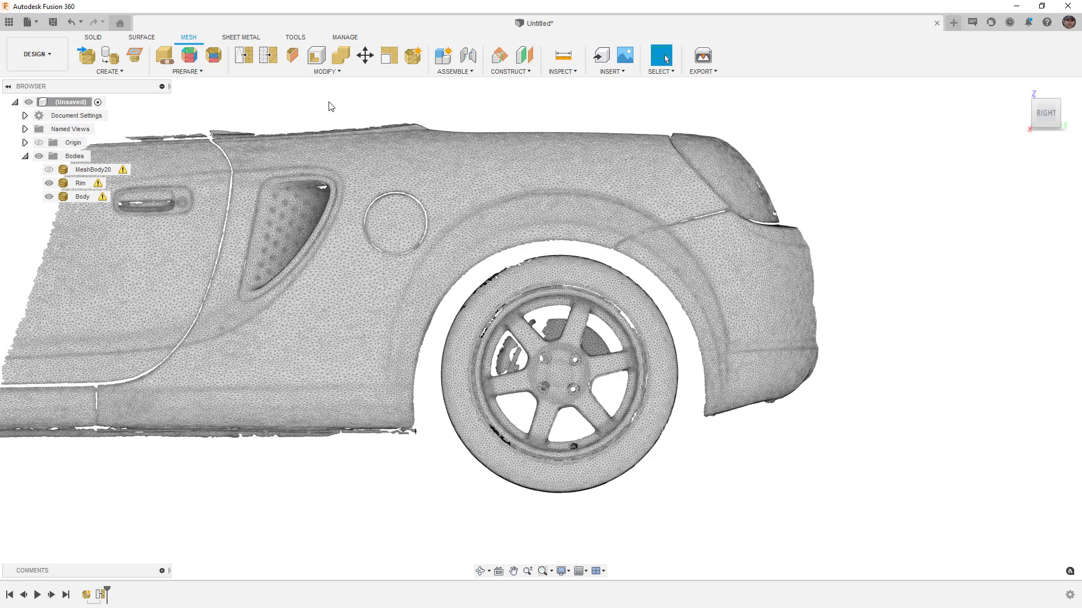
click(91, 170)
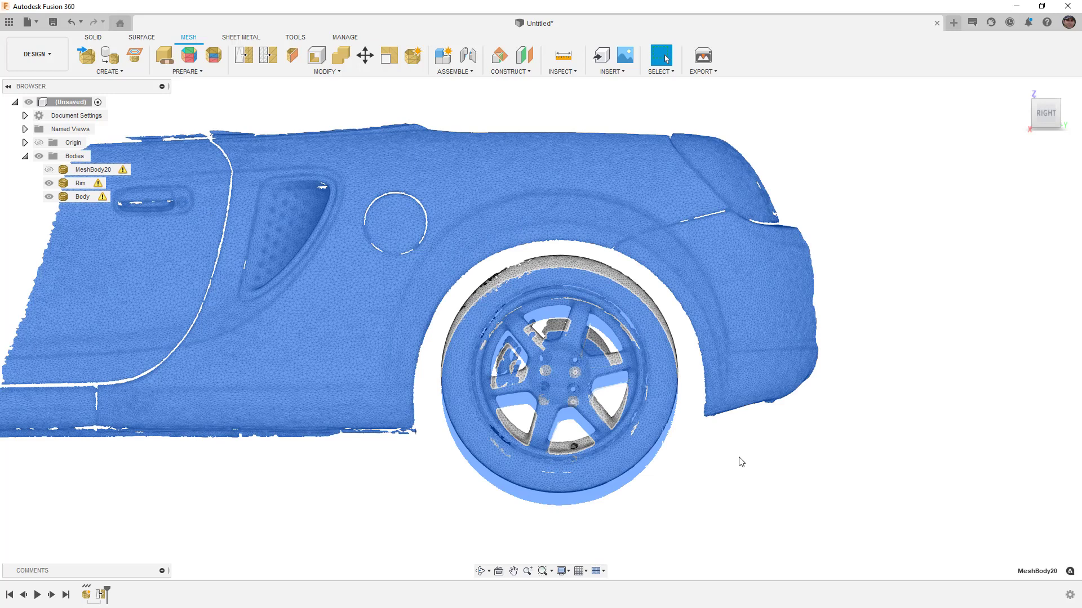
click(738, 460)
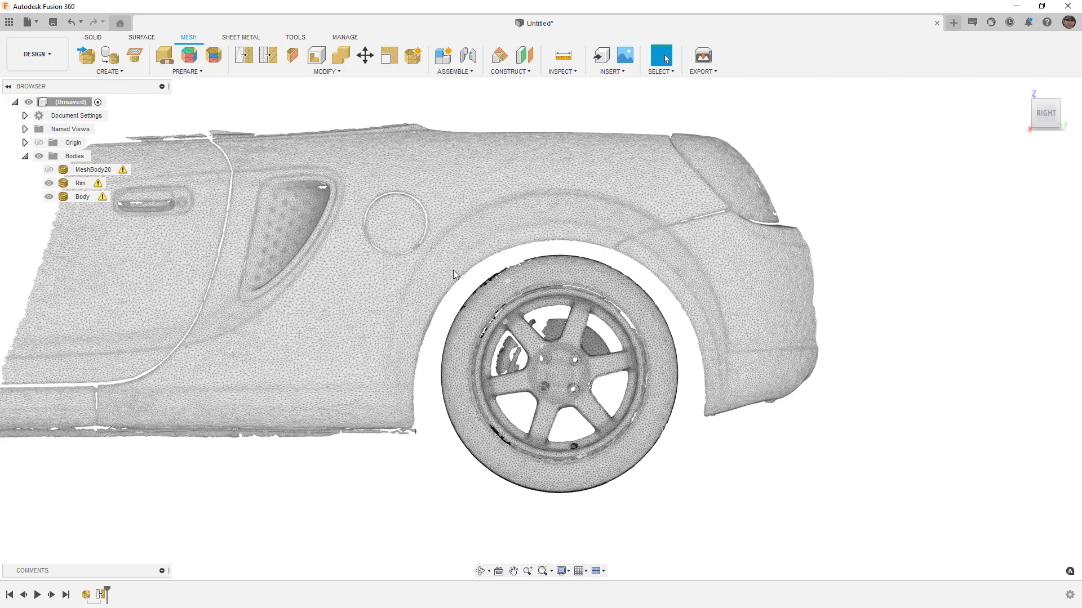
click(48, 170)
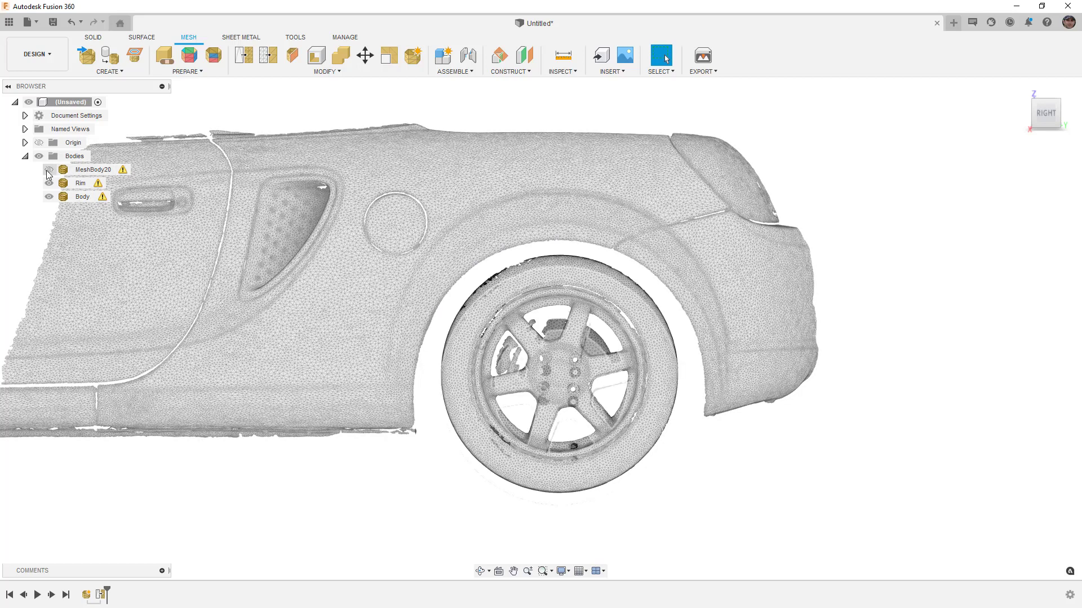
click(49, 184)
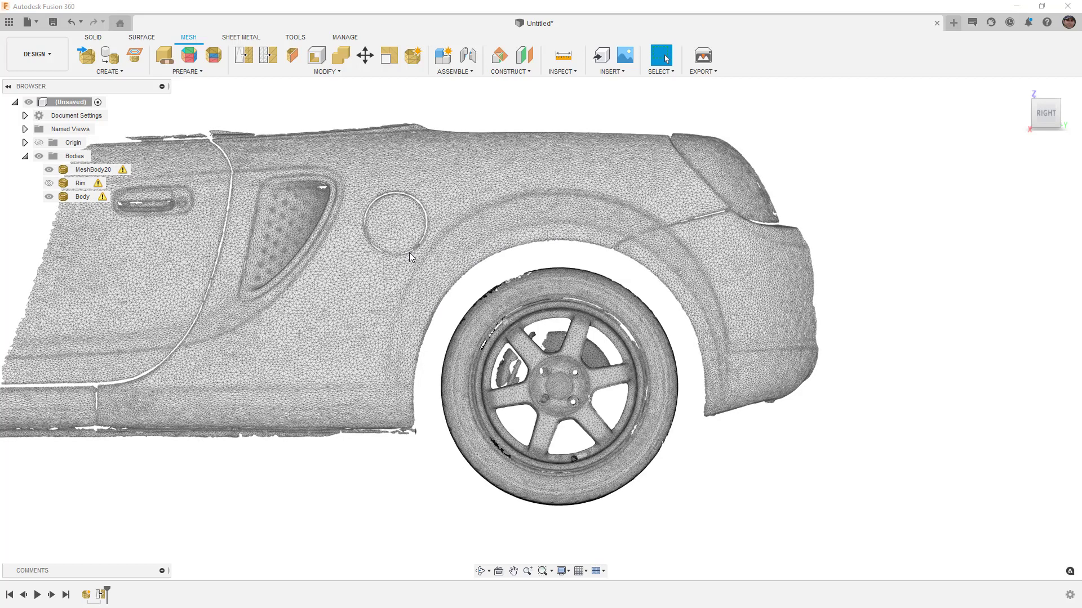
click(48, 170)
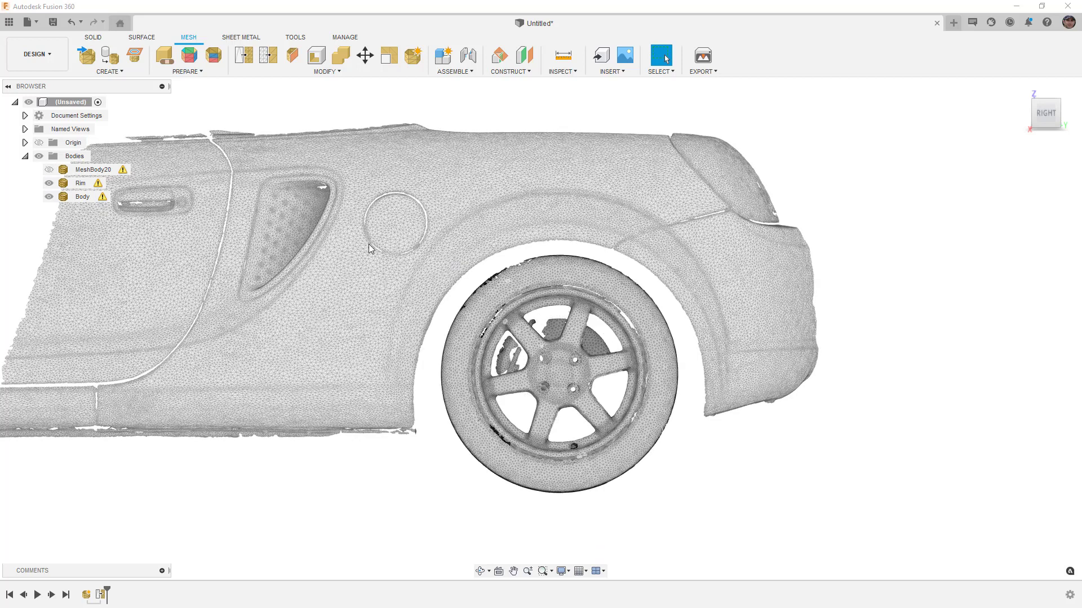
click(48, 197)
click(49, 197)
Open the Body mesh for direct editing, picking it with Paint Selection
click(413, 56)
click(661, 71)
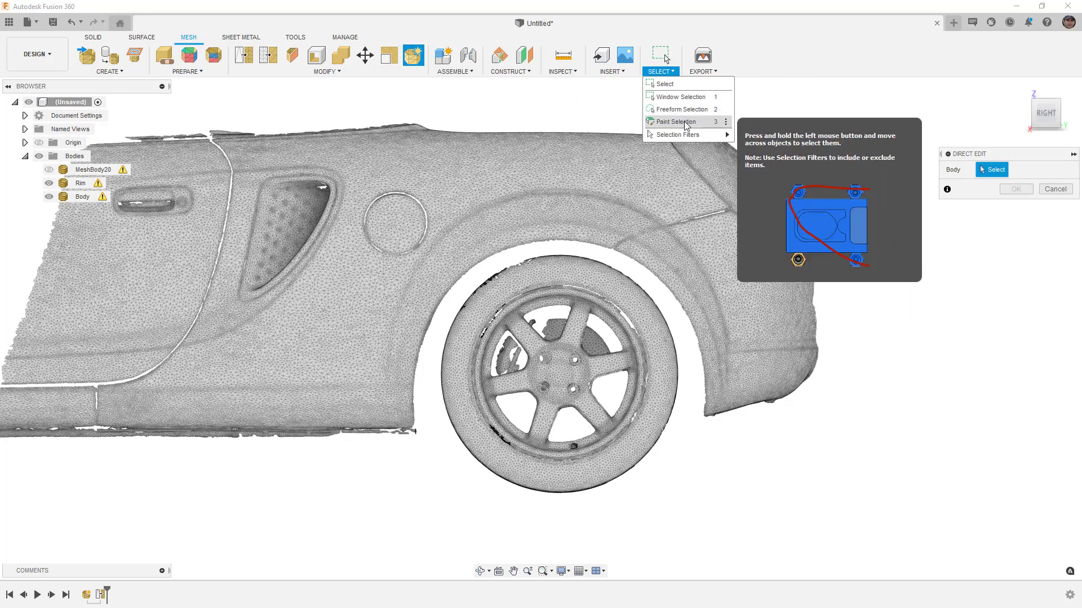
click(676, 122)
drag(532, 232, 536, 229)
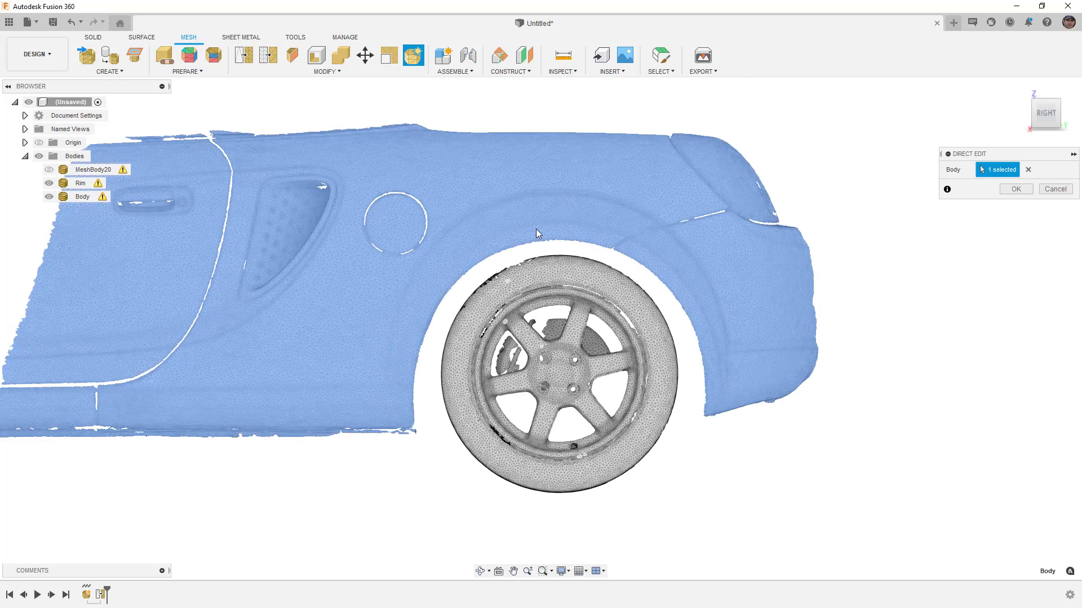
click(1014, 193)
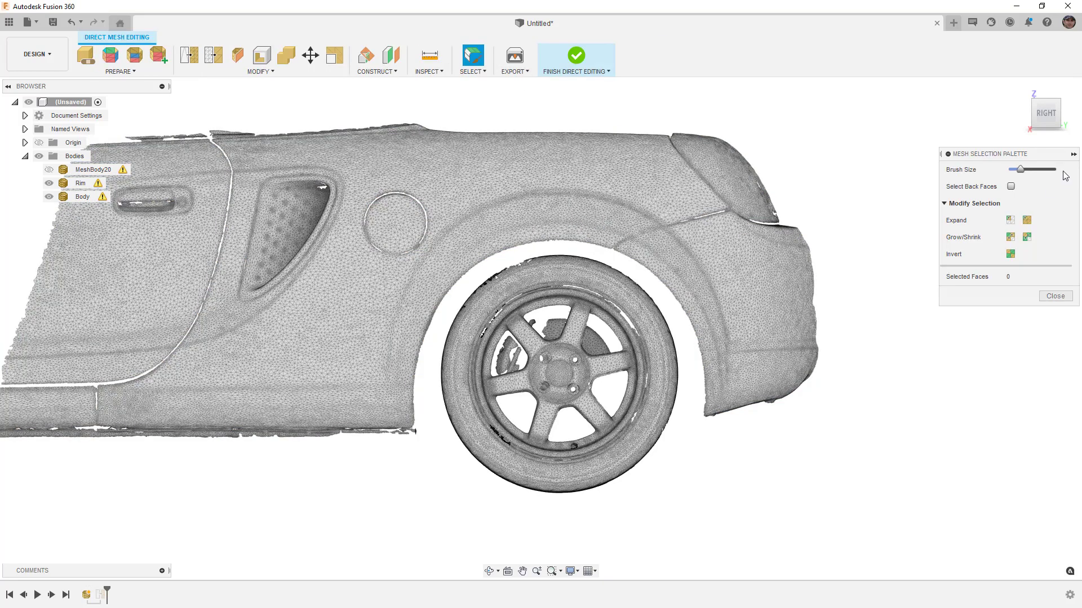
Reduce the brush size, paint-select the faces along the front and top of the wheel arch, and delete them
drag(1018, 170, 1015, 170)
mouse_move(583, 229)
mouse_down()
mouse_move(528, 234)
mouse_move(479, 266)
mouse_move(481, 256)
mouse_move(470, 276)
mouse_move(437, 293)
mouse_move(442, 314)
mouse_up()
click(269, 70)
click(217, 221)
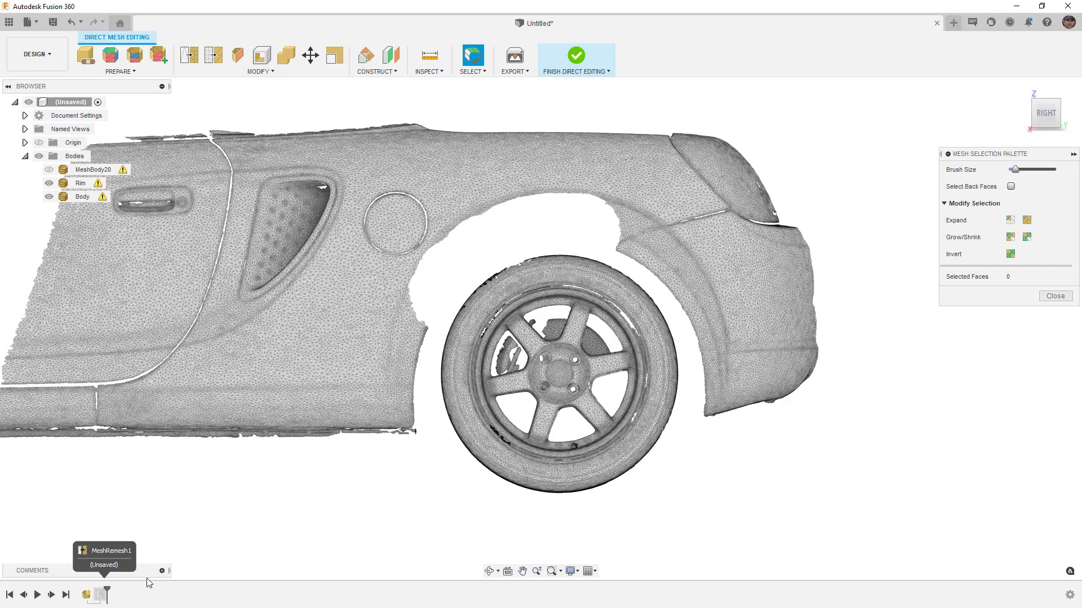
Undo the deletion of the wheel arch faces and finish direct mesh editing
key(ctrl+z)
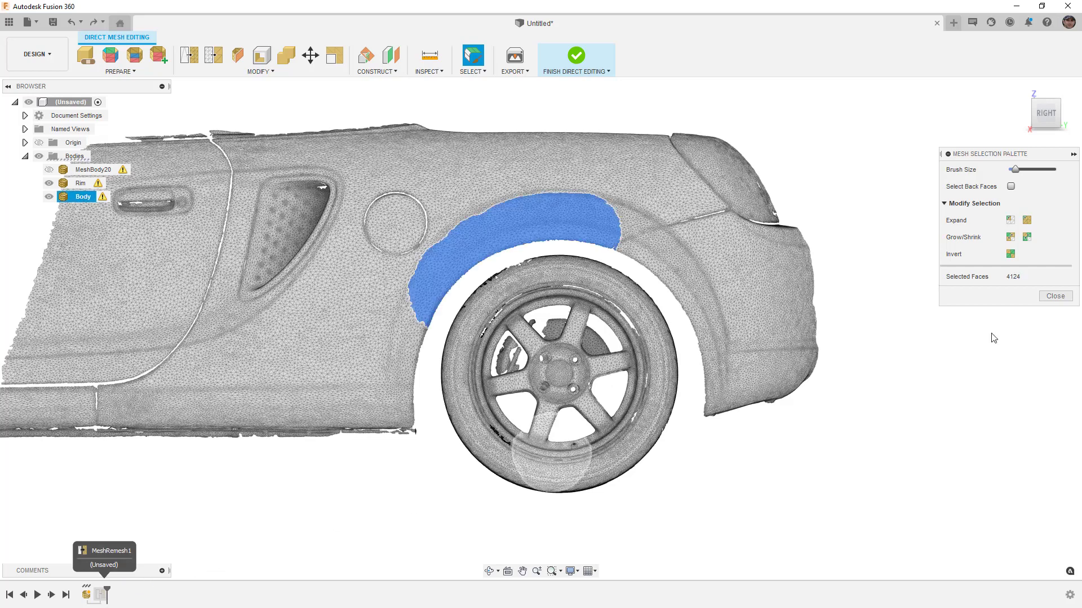
click(577, 56)
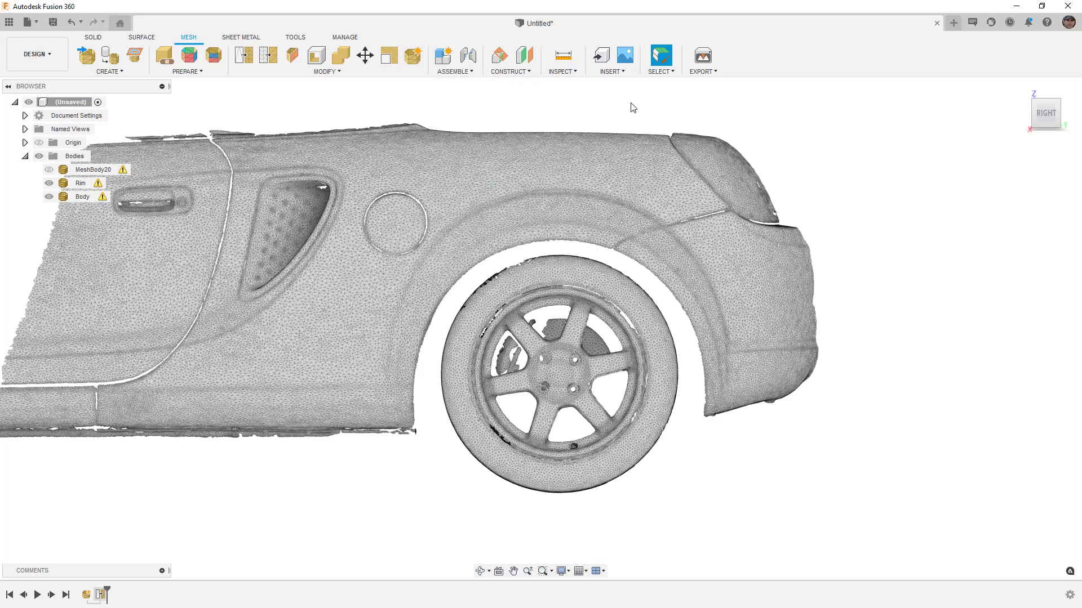
scroll(773, 306, down, 2)
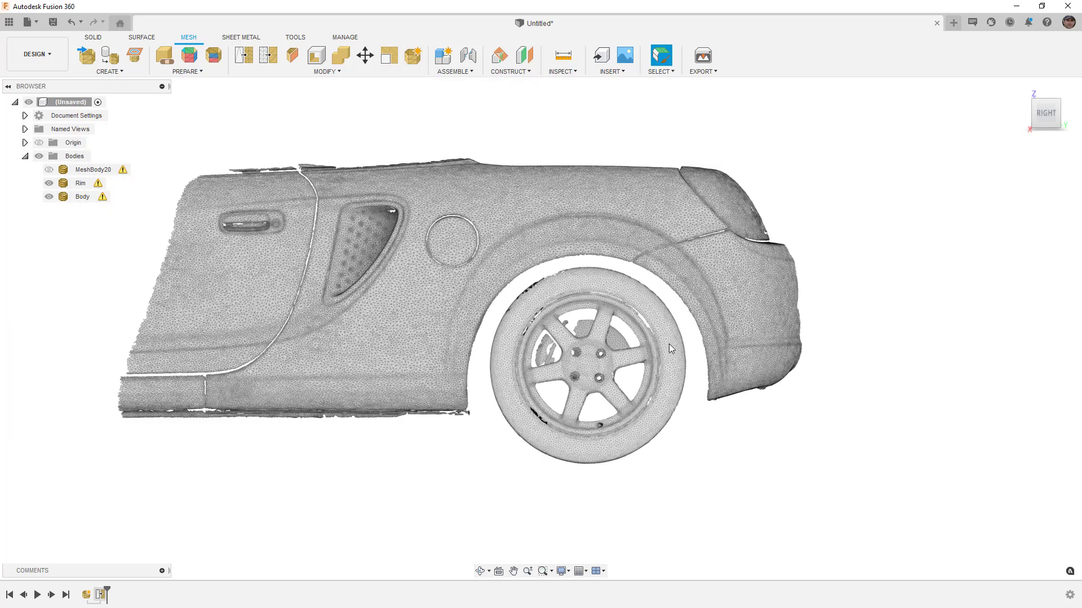
scroll(611, 371, down, 1)
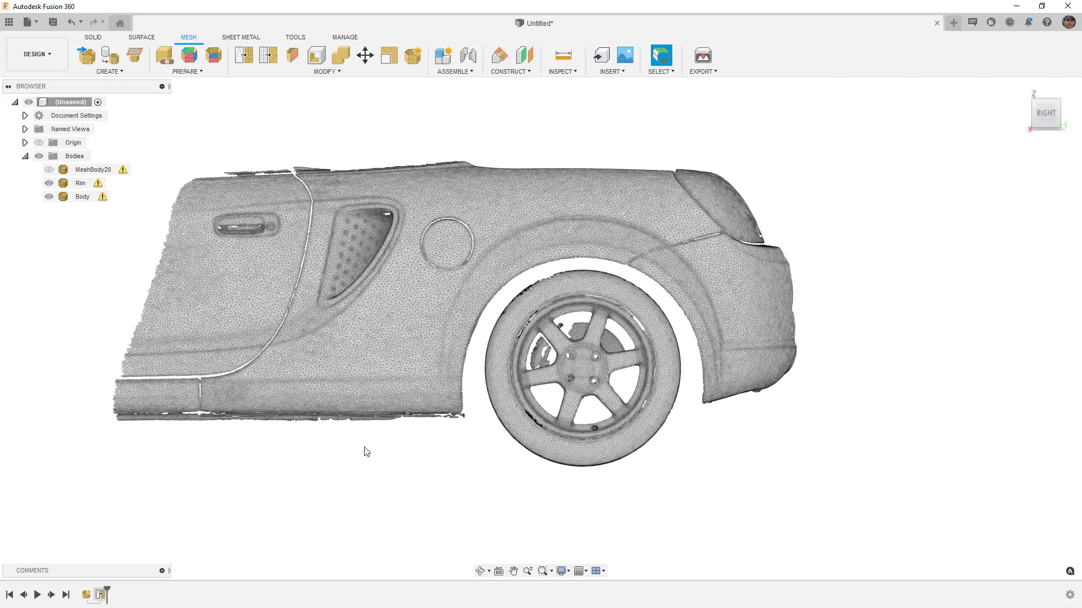